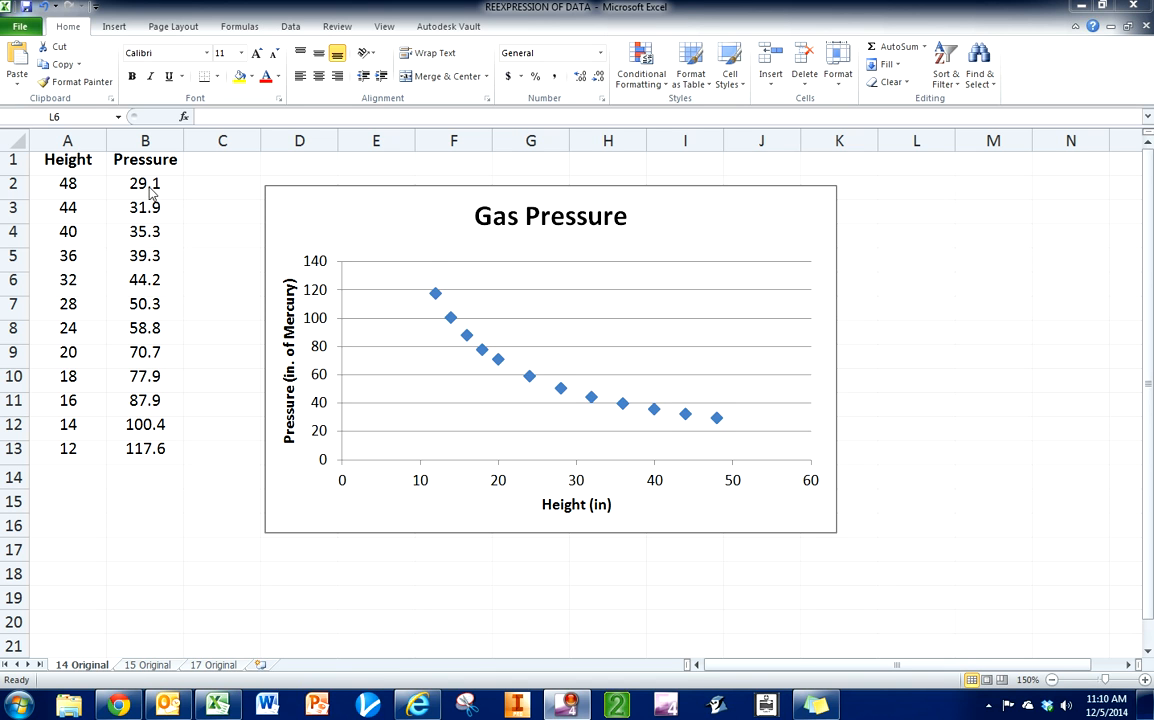
Examine the Height and Pressure columns and the plotted points of the Gas Pressure scatter chart.
left_click(67, 158)
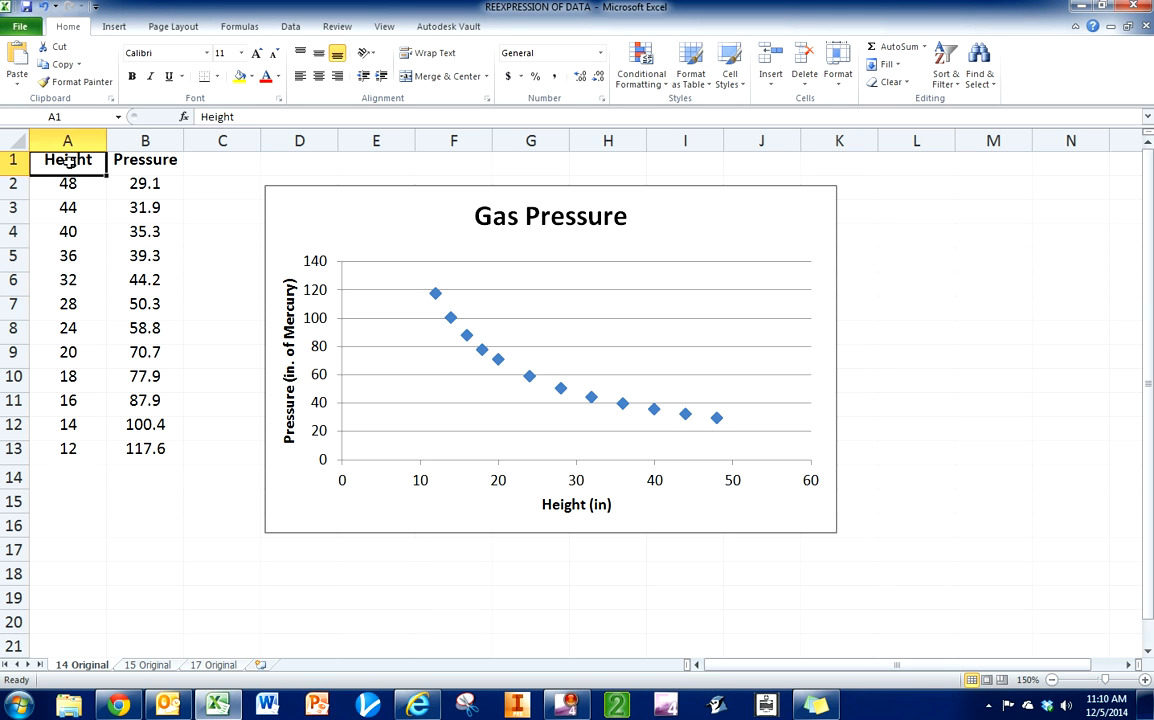
left_click(158, 158)
left_click(68, 153)
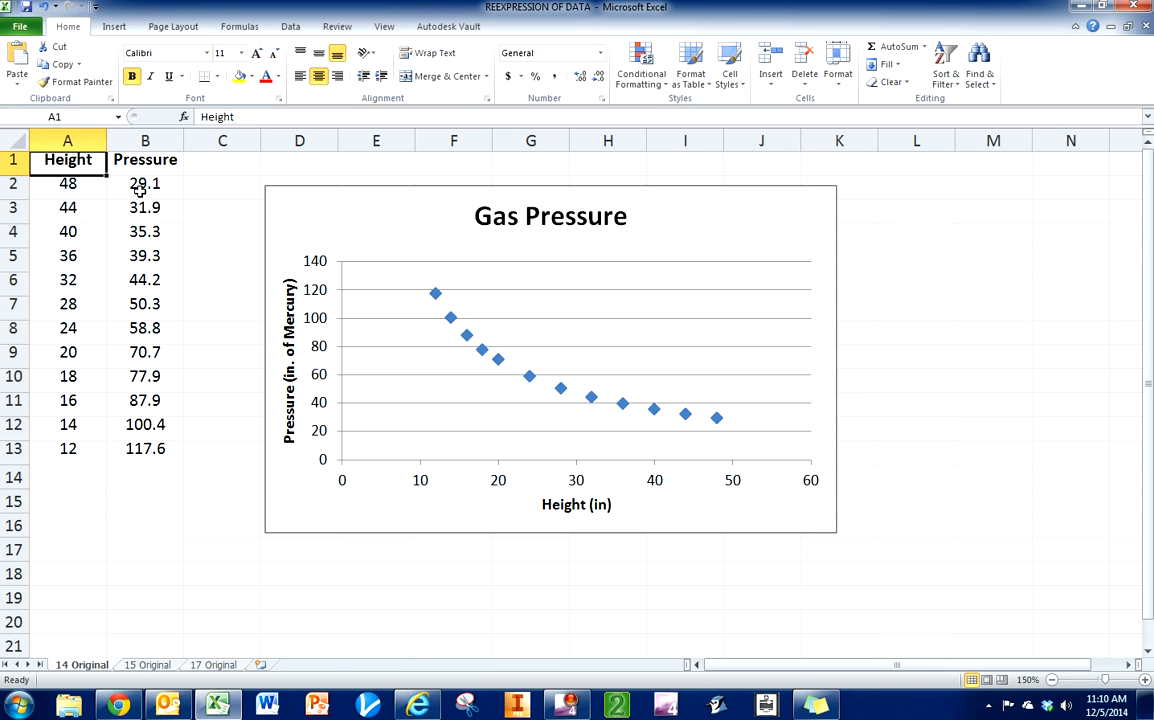
left_click(140, 159)
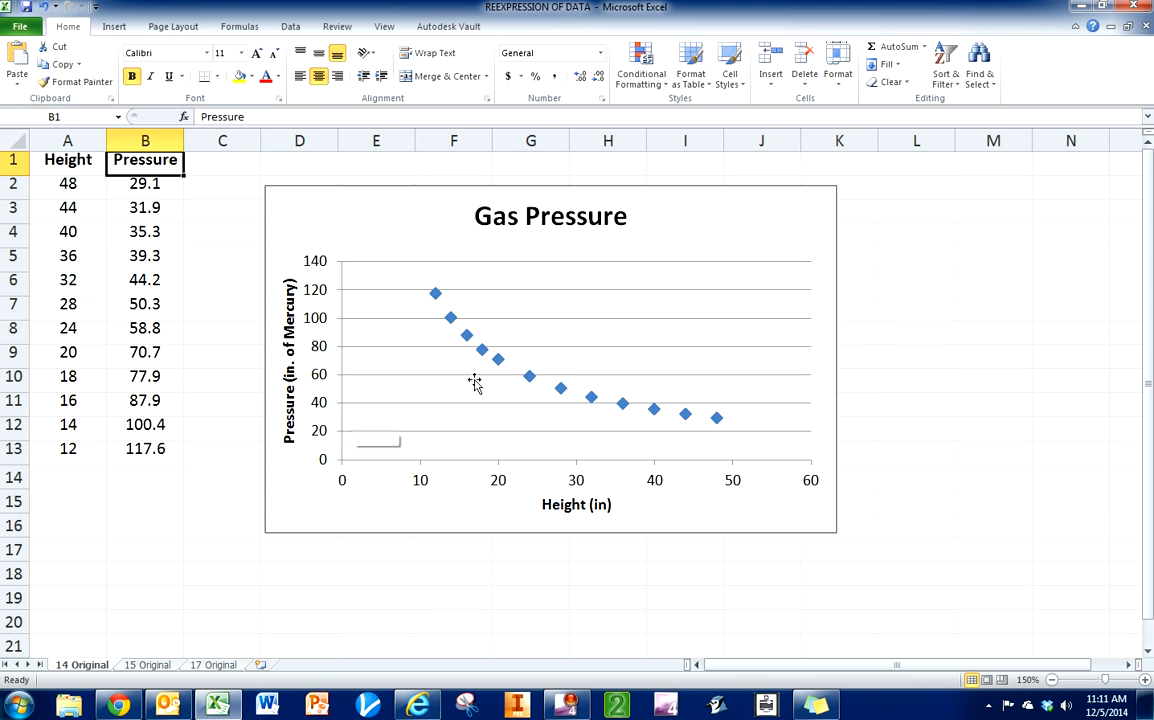
left_click(482, 354)
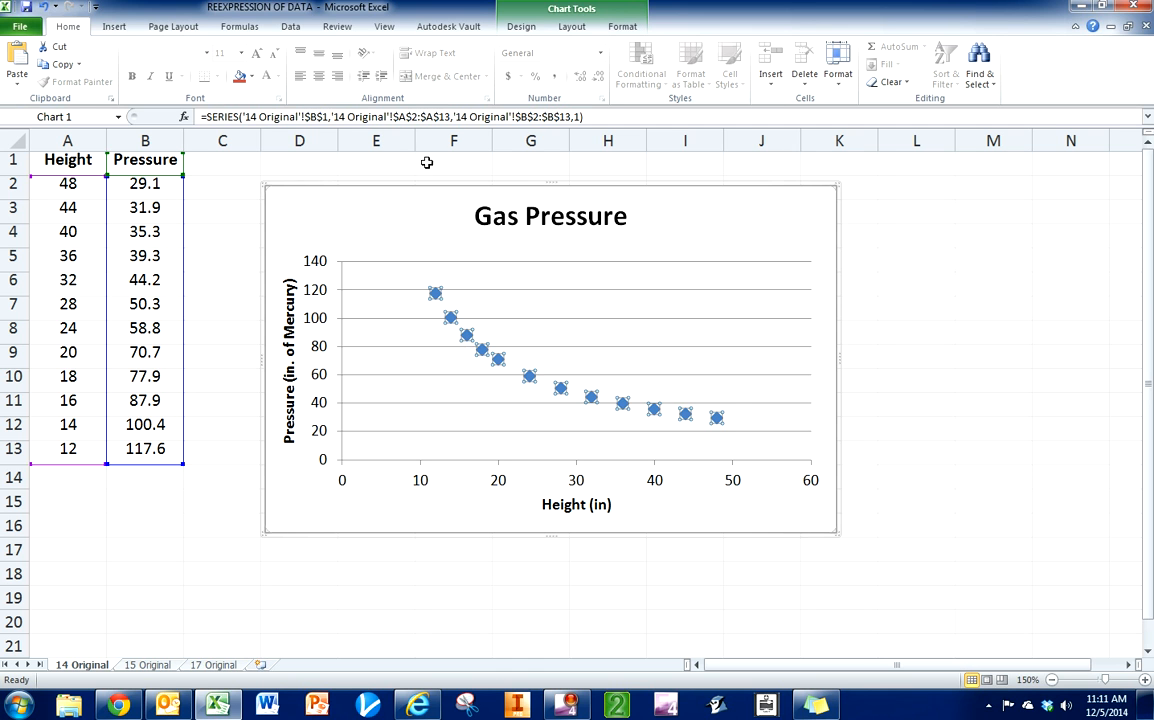
left_click(928, 259)
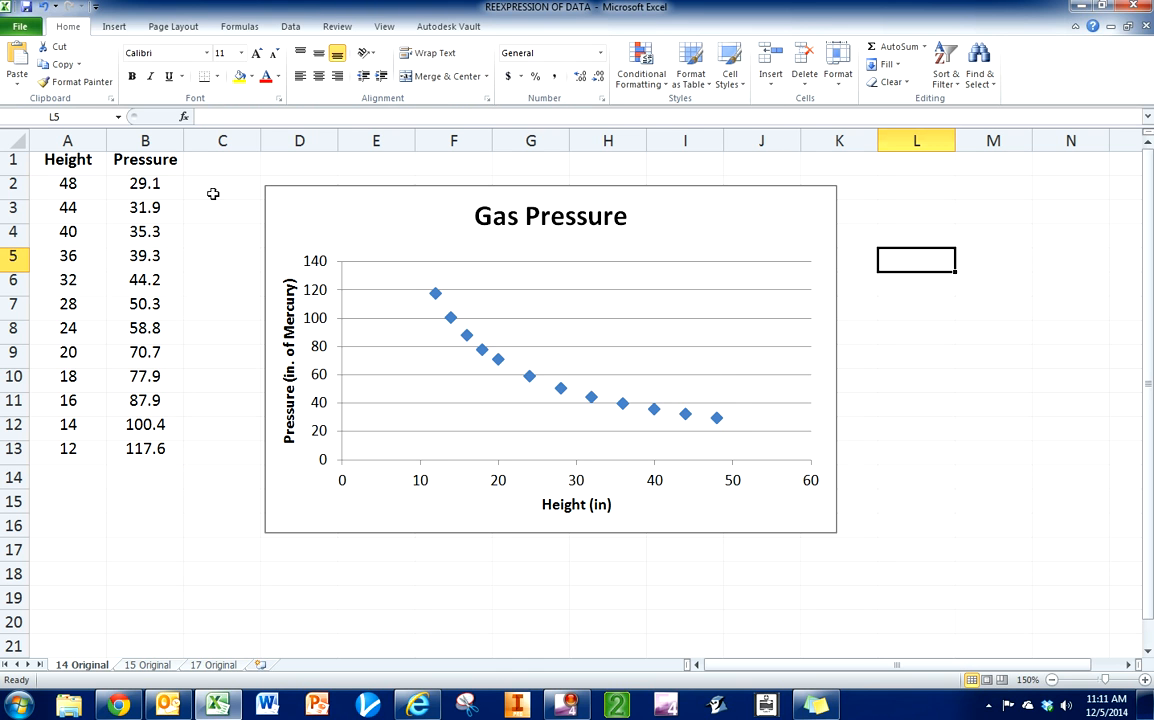
Start the Regression analysis tool from the Data Analysis tools.
left_click(290, 27)
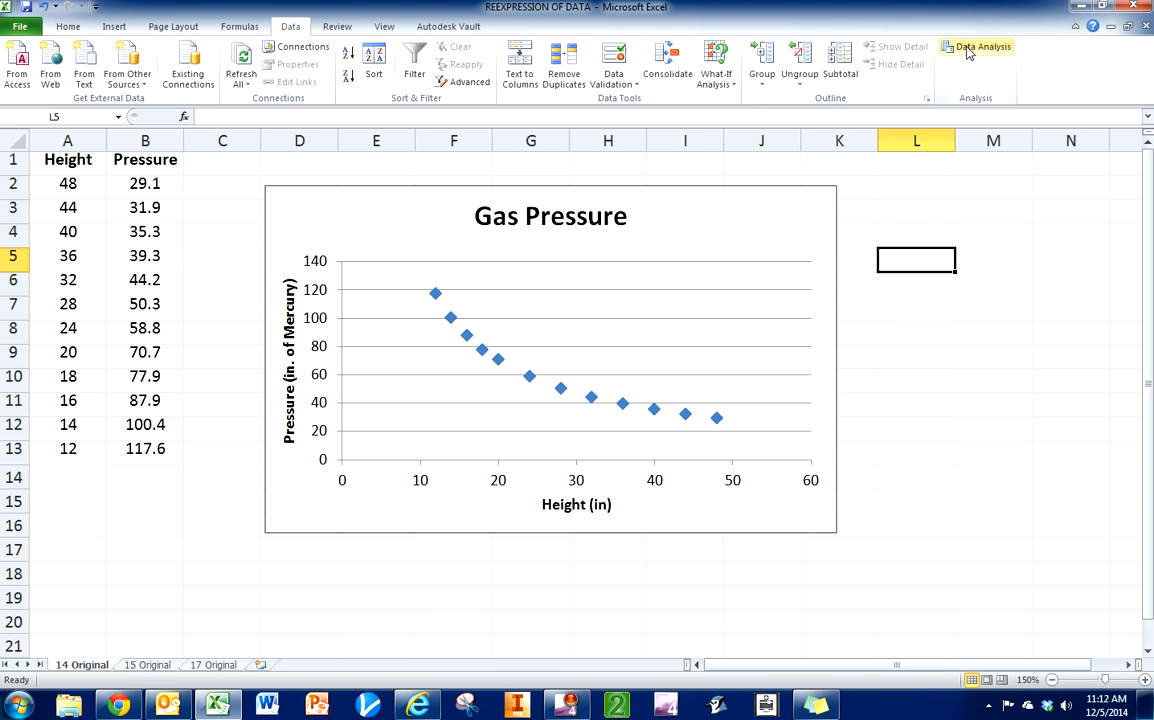
left_click(968, 50)
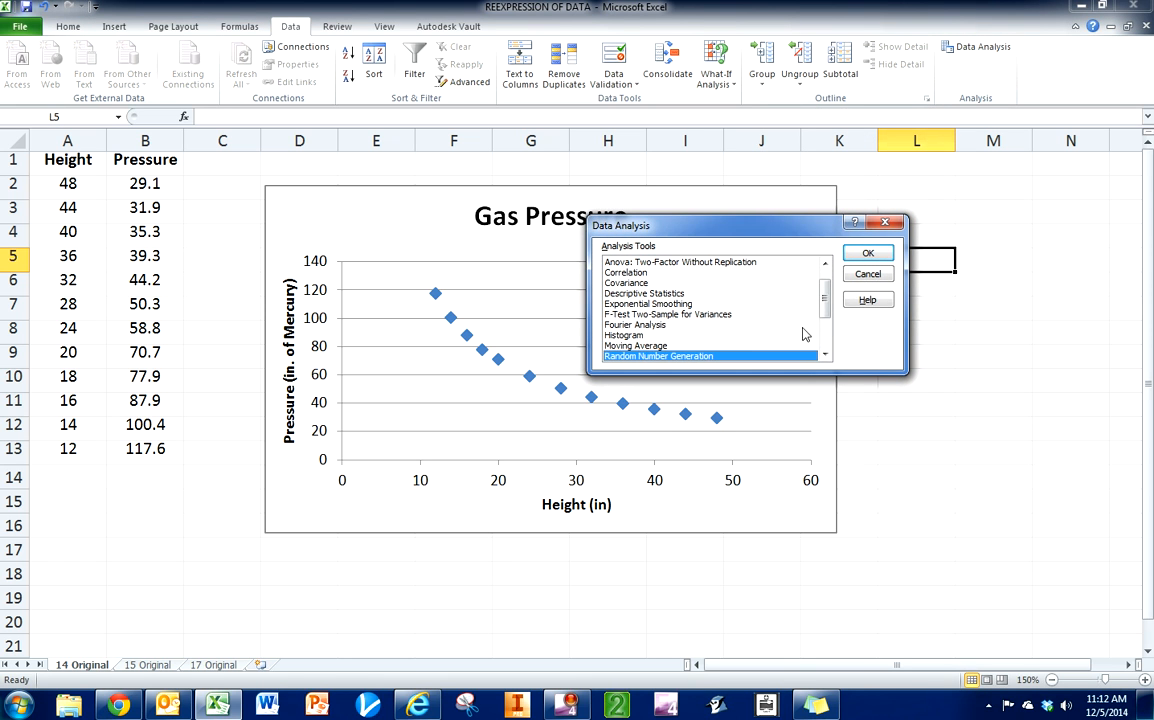
mouse_move(822, 310)
left_mouse_down()
mouse_move(824, 276)
mouse_move(824, 324)
left_mouse_up()
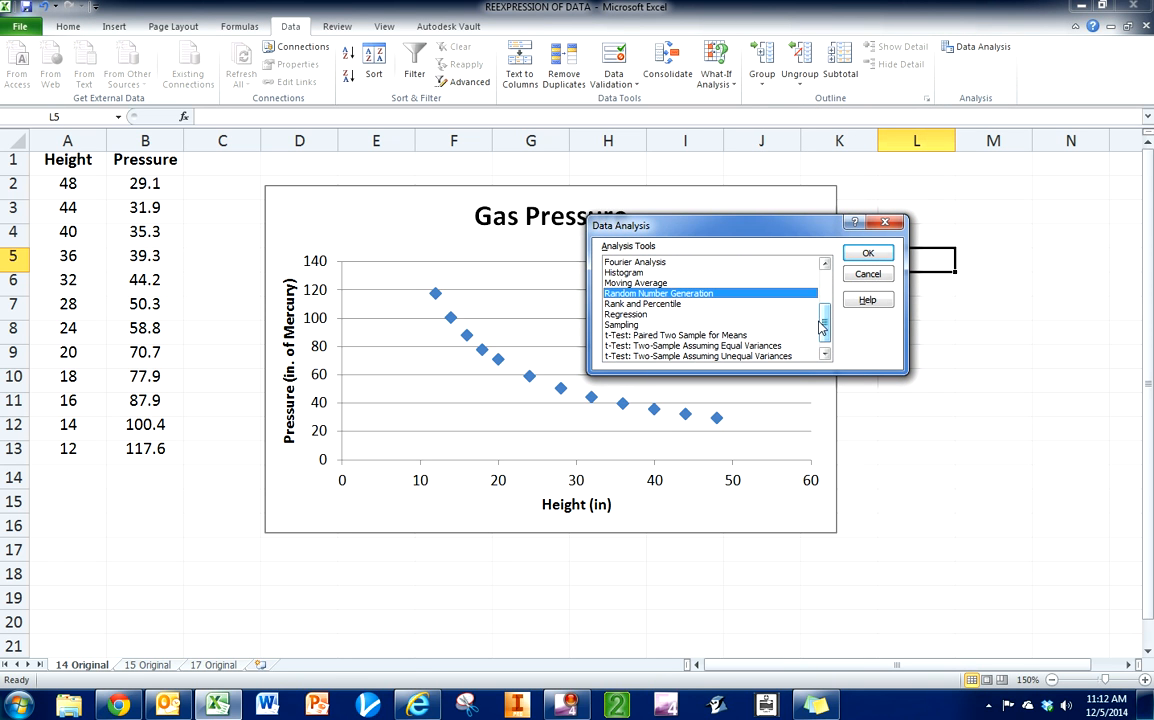
left_click(640, 316)
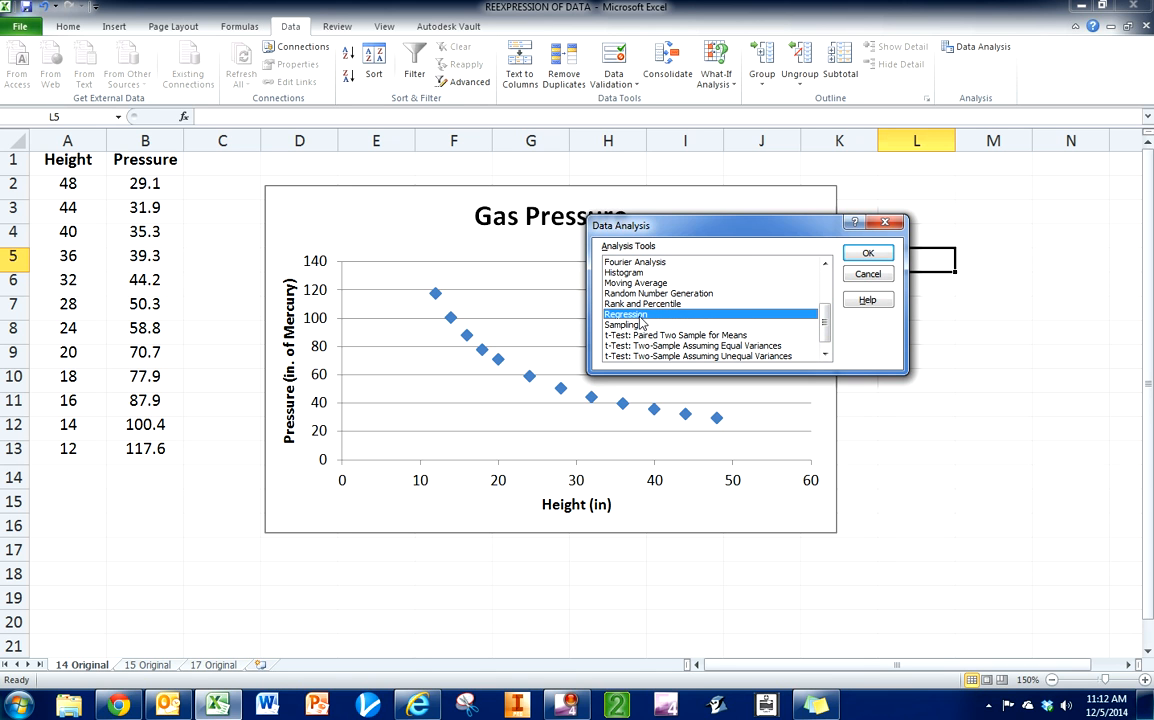
left_click_drag(632, 222, 760, 195)
left_click_drag(838, 240, 865, 203)
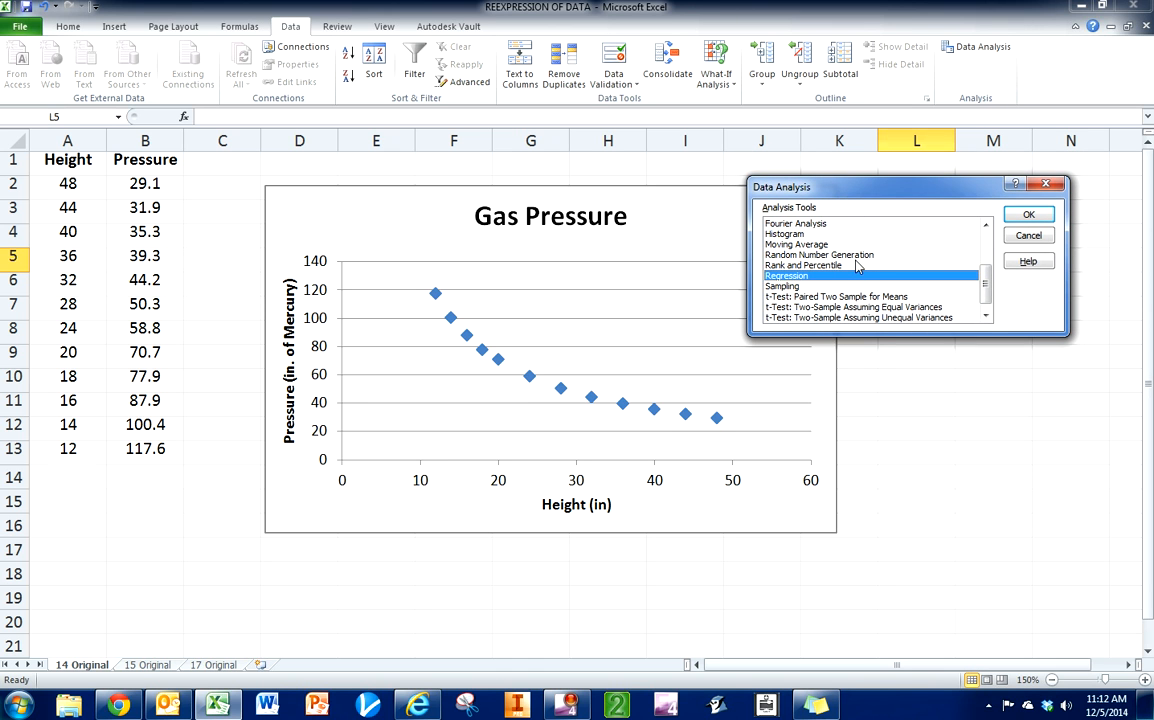
left_click(1028, 214)
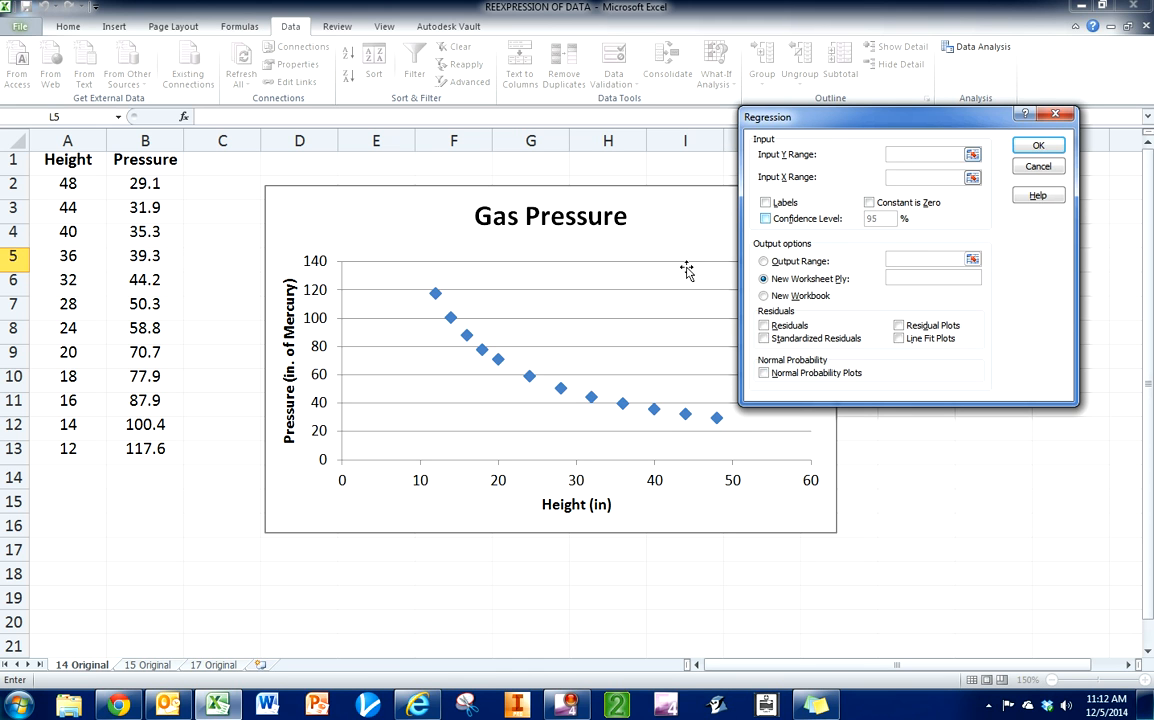
Set the regression's Y input range to the pressures in B2:B13 and its X input range to the heights in A2:A13.
left_click_drag(147, 185, 137, 452)
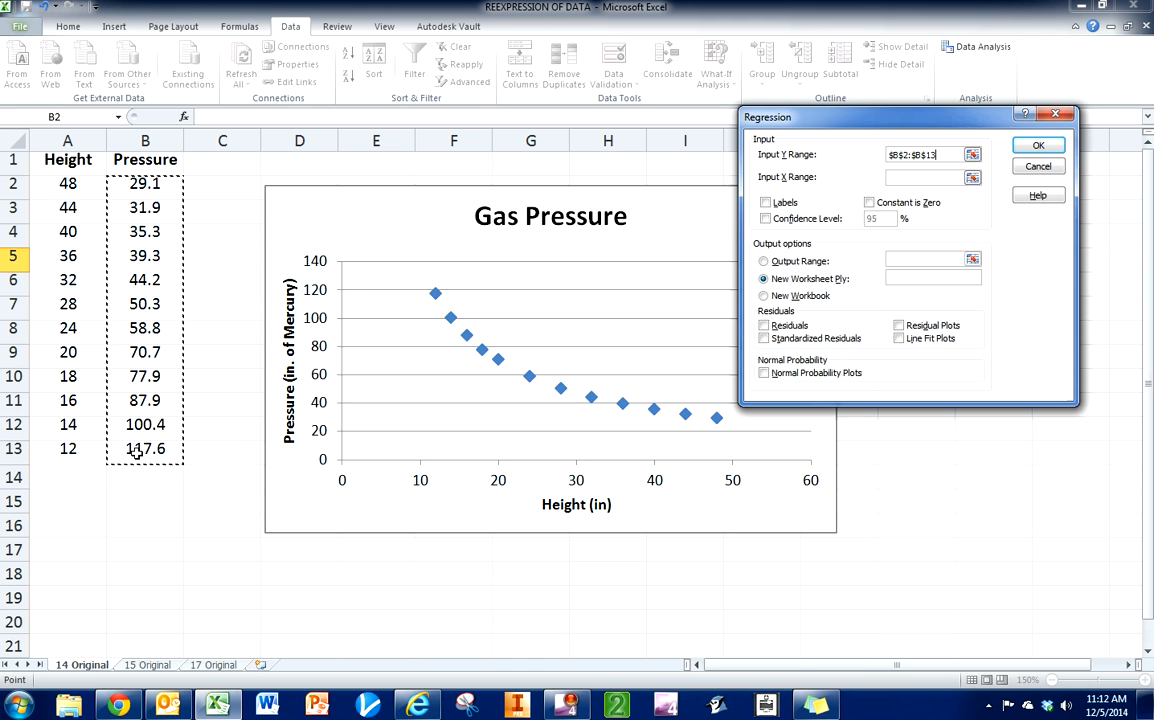
left_click(899, 180)
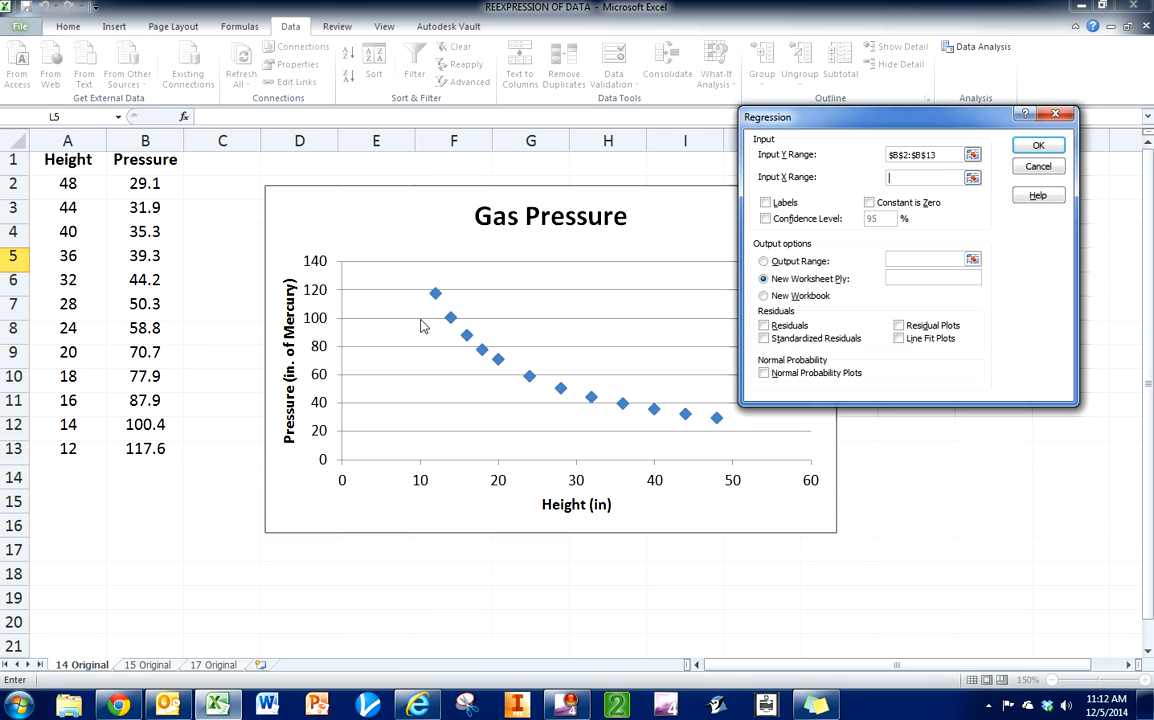
left_click_drag(55, 183, 55, 449)
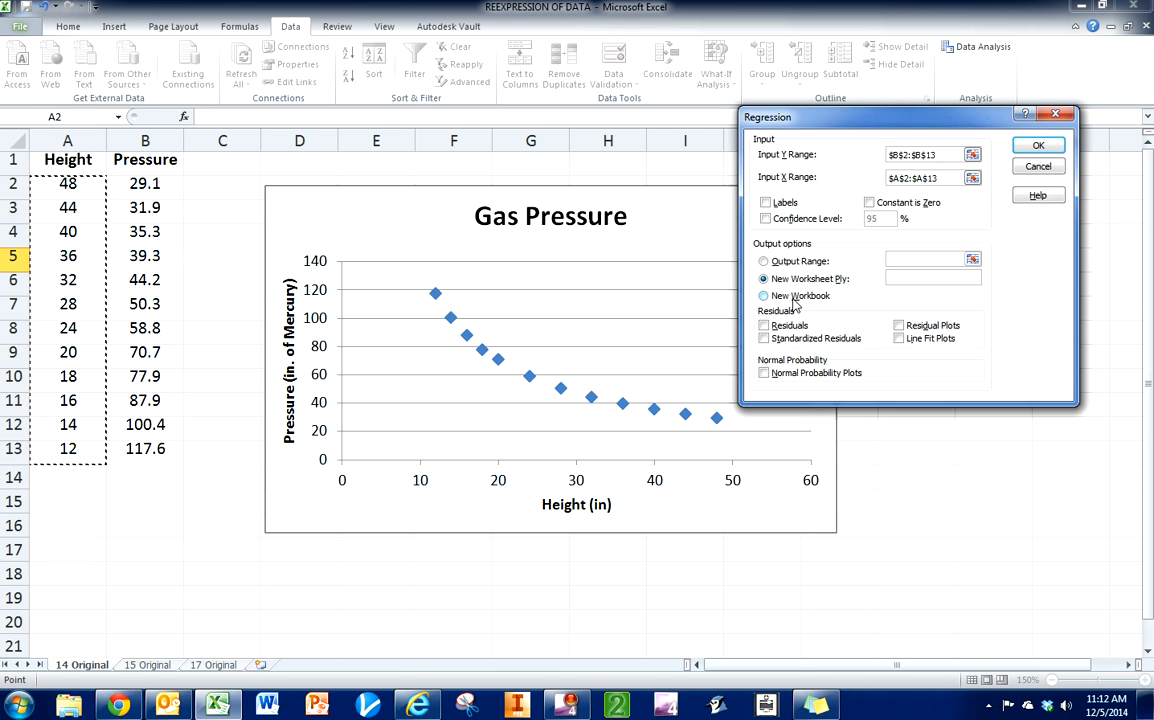
Run the regression with residuals and residual plots, sending the output to a new worksheet named REGRESSION.
left_click(886, 280)
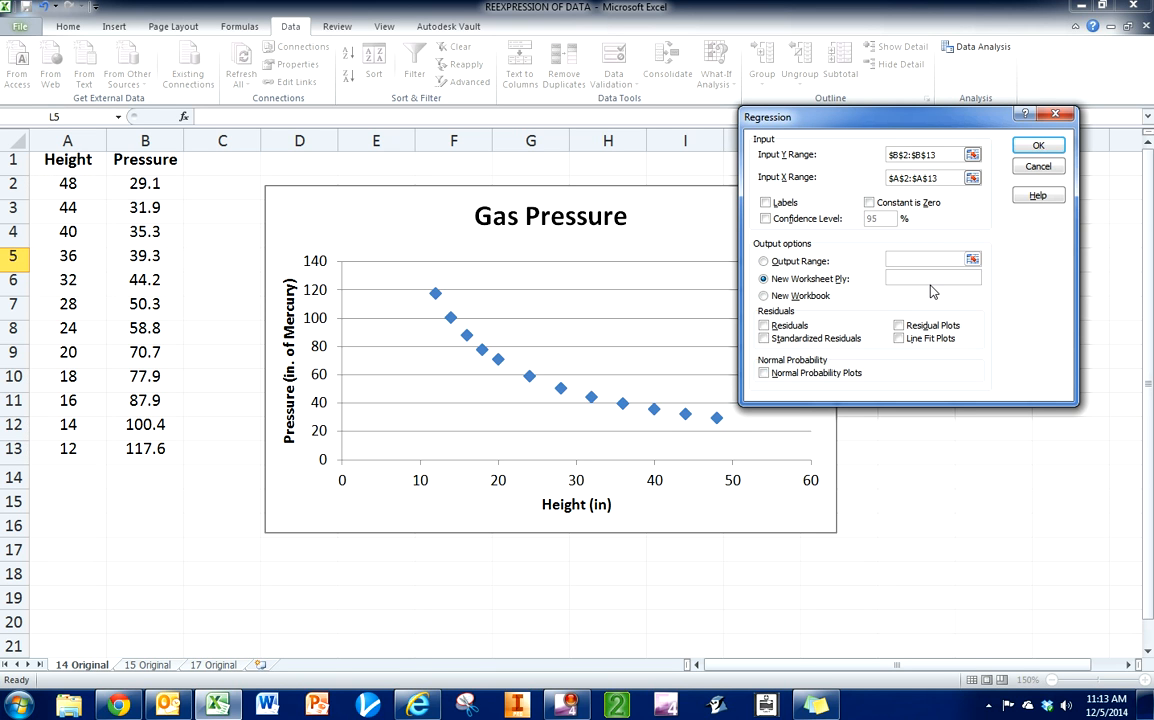
type("REGRESSION")
left_click(765, 328)
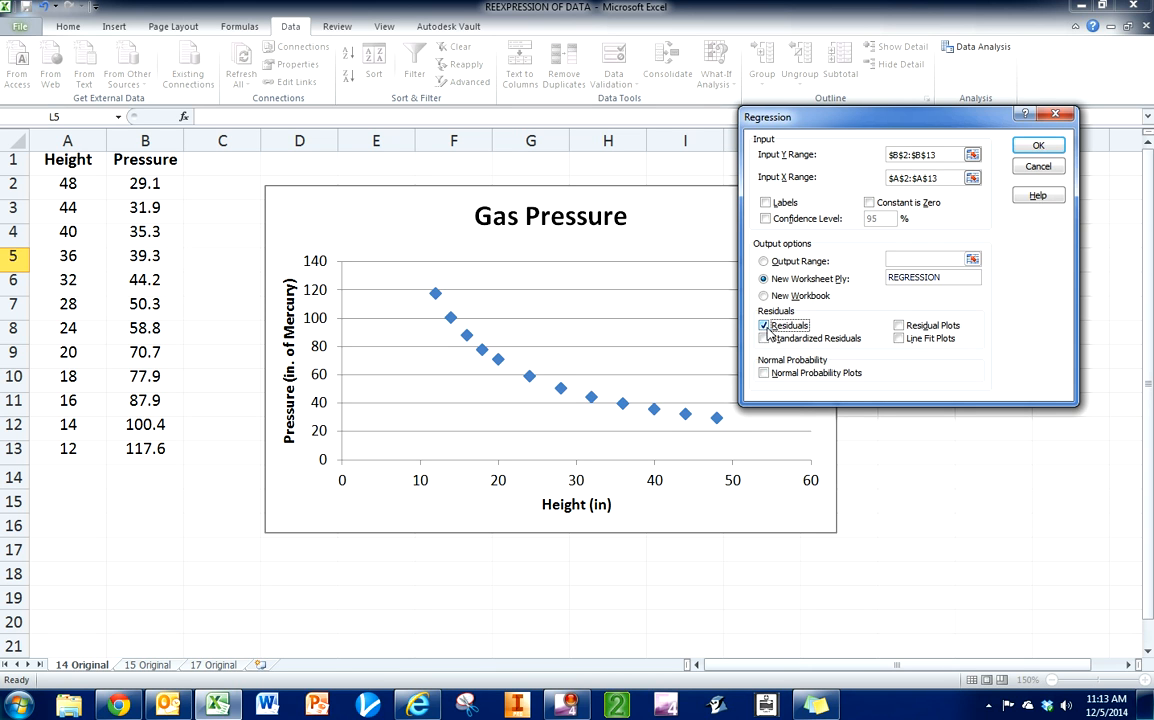
left_click(899, 327)
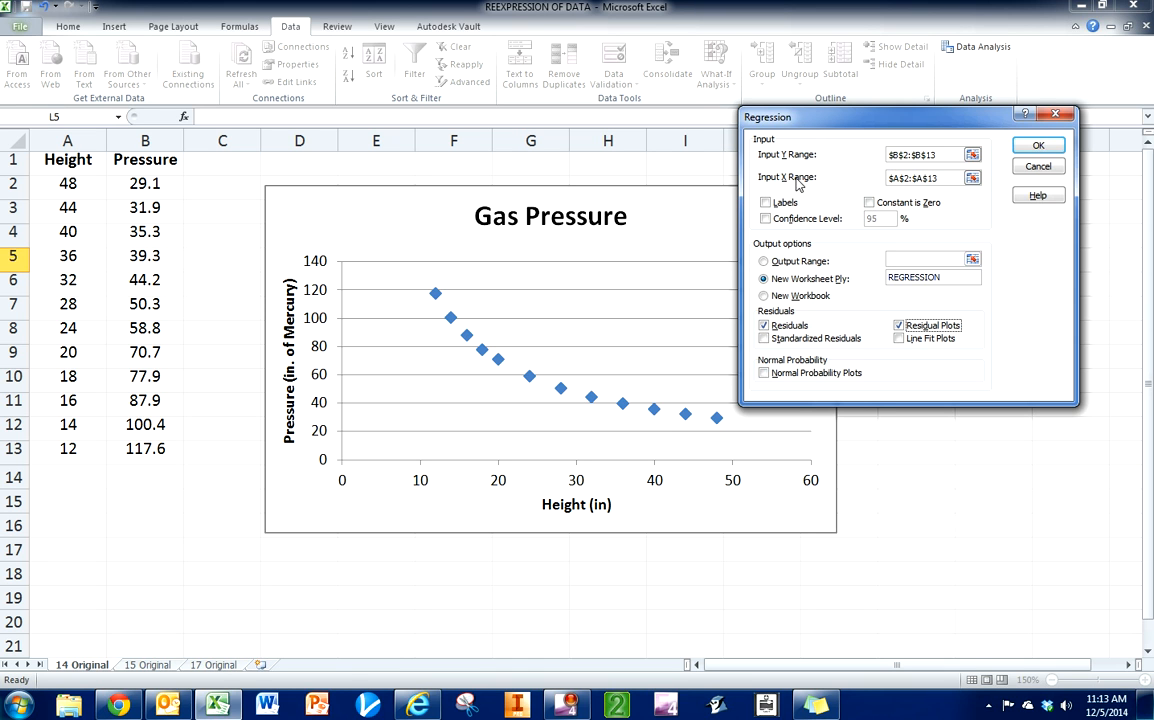
left_click(1031, 147)
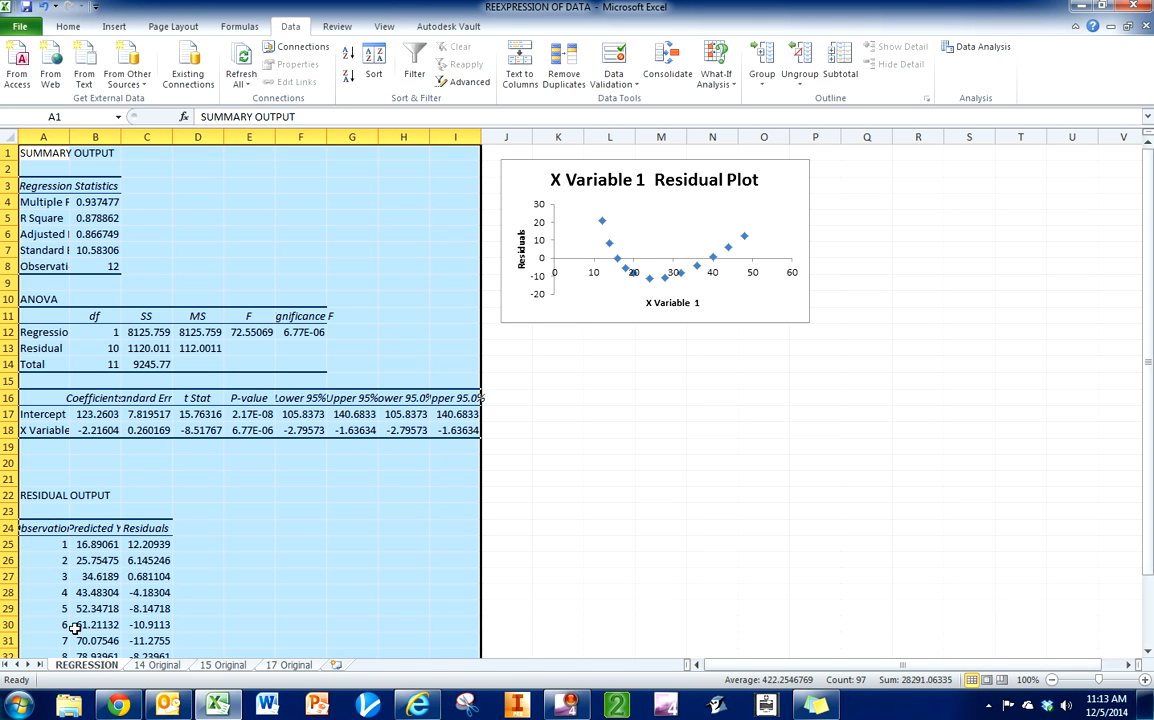
Widen column A of the REGRESSION sheet to make the regression statistics labels readable.
left_click(156, 666)
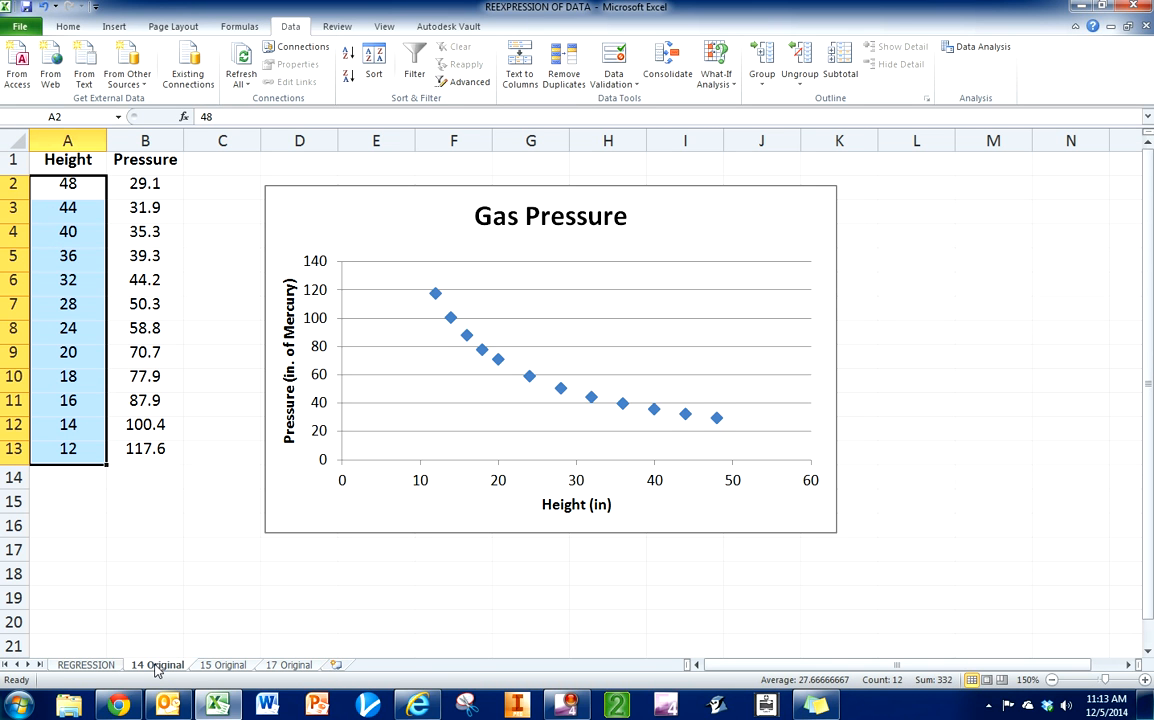
left_click(86, 666)
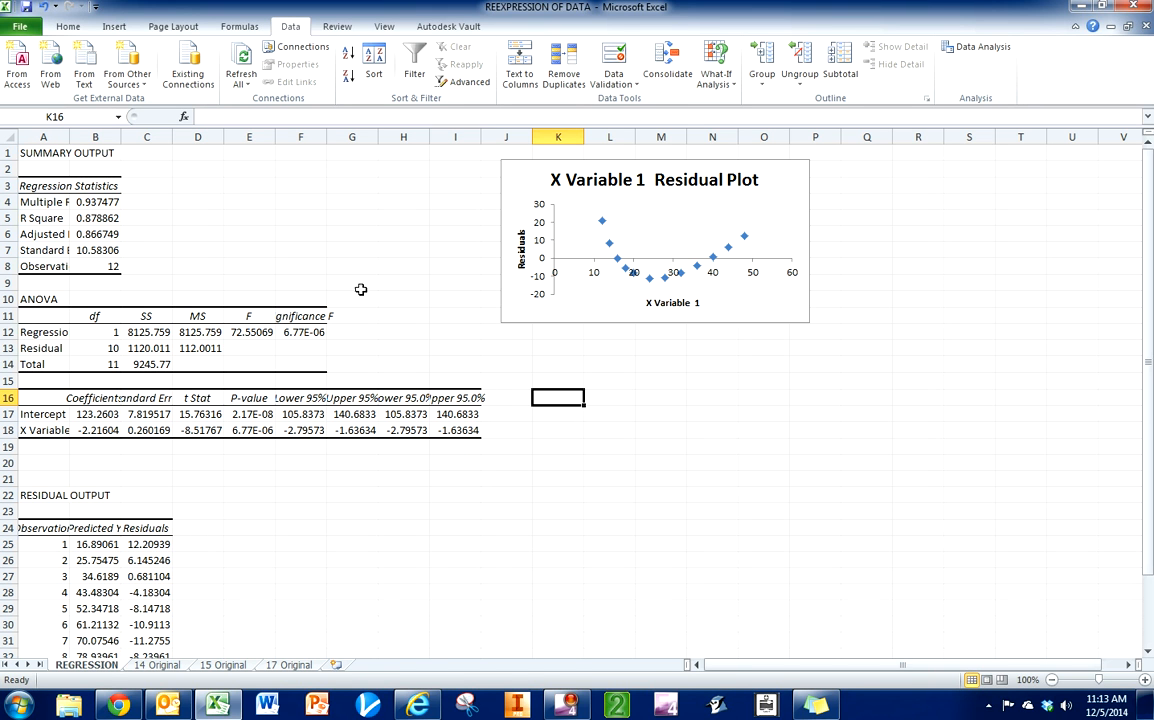
left_click(92, 202)
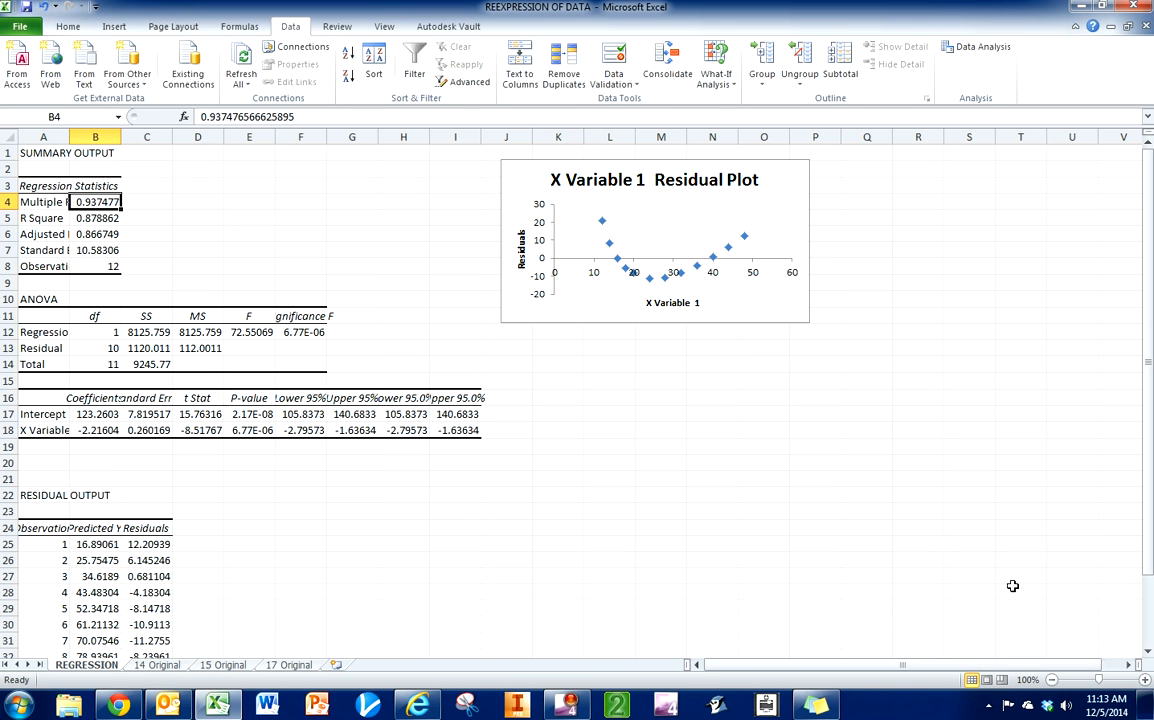
left_click_drag(1098, 679, 1104, 679)
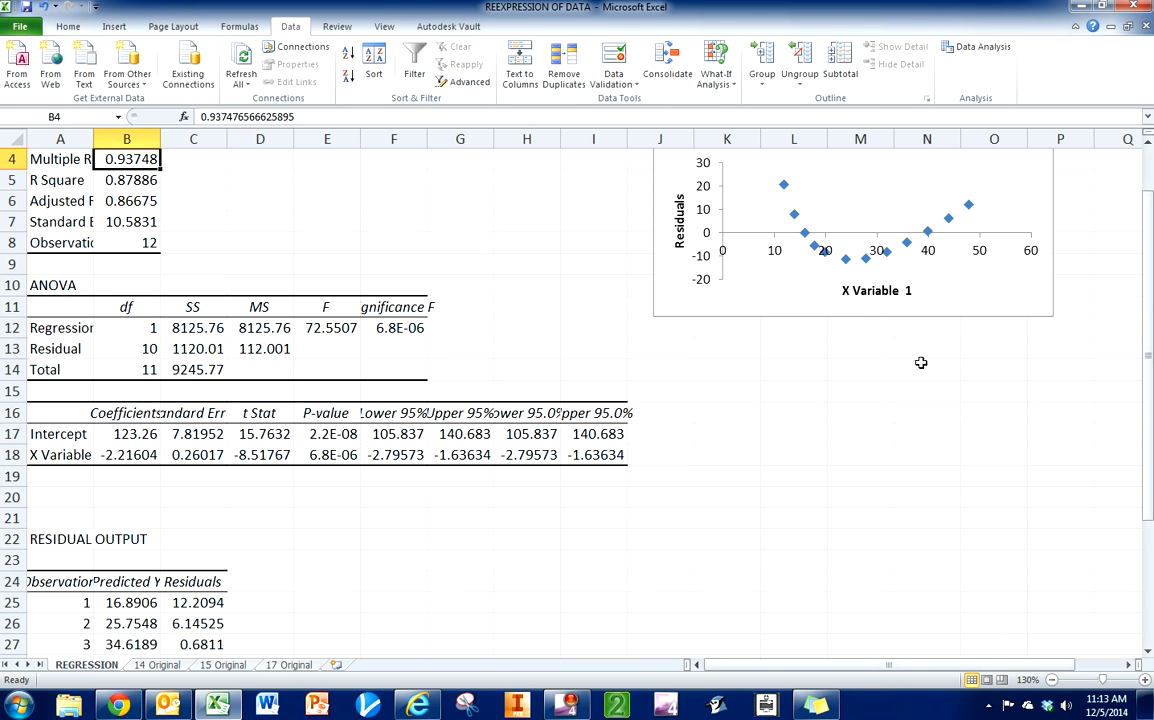
scroll(540, 305, "up", 1)
left_click_drag(93, 139, 127, 140)
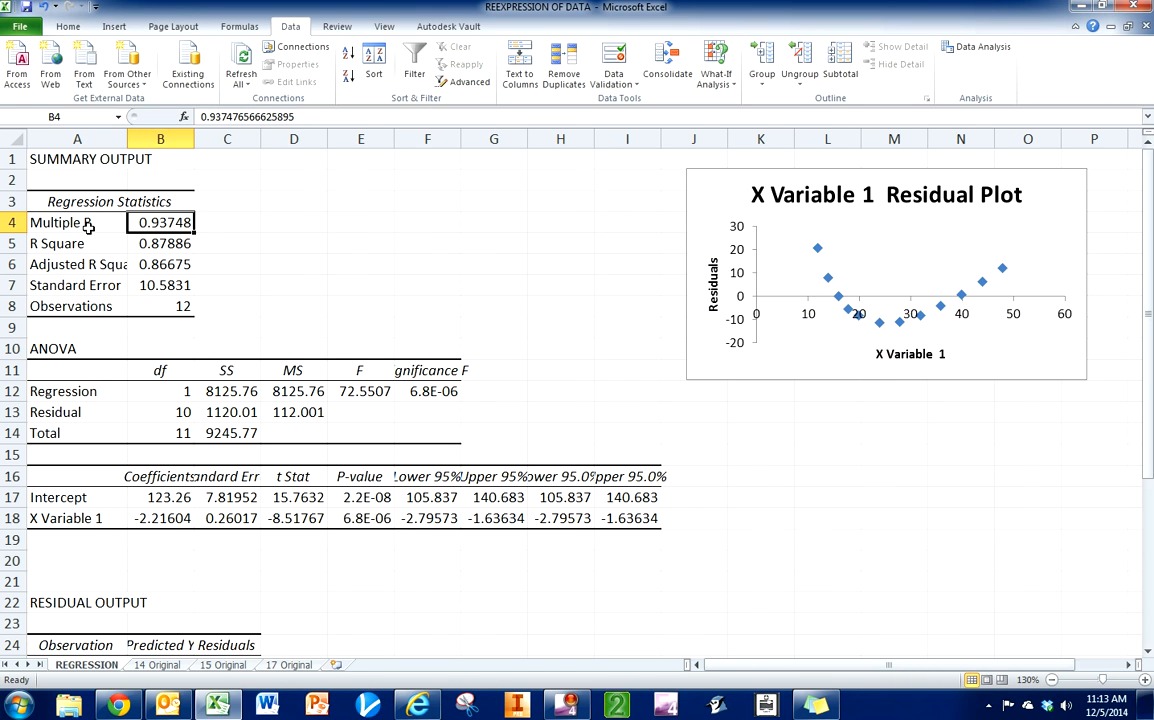
Examine the Multiple R and R Square values in the regression statistics.
left_click(159, 248)
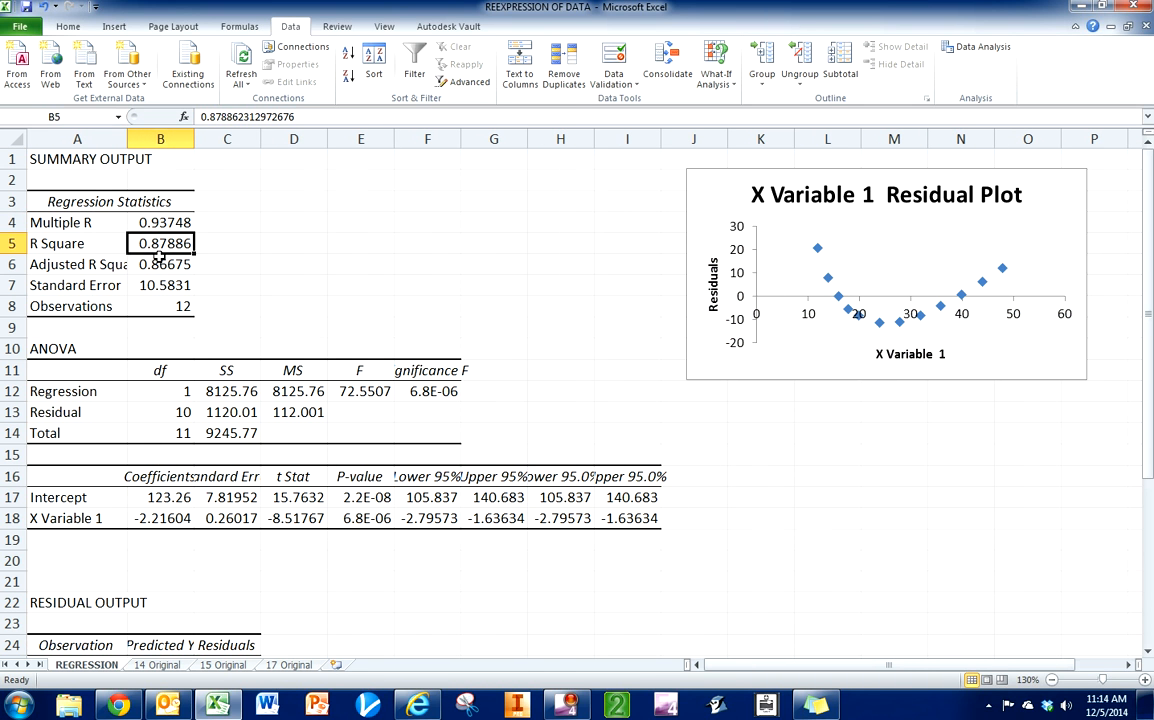
left_click_drag(163, 222, 170, 257)
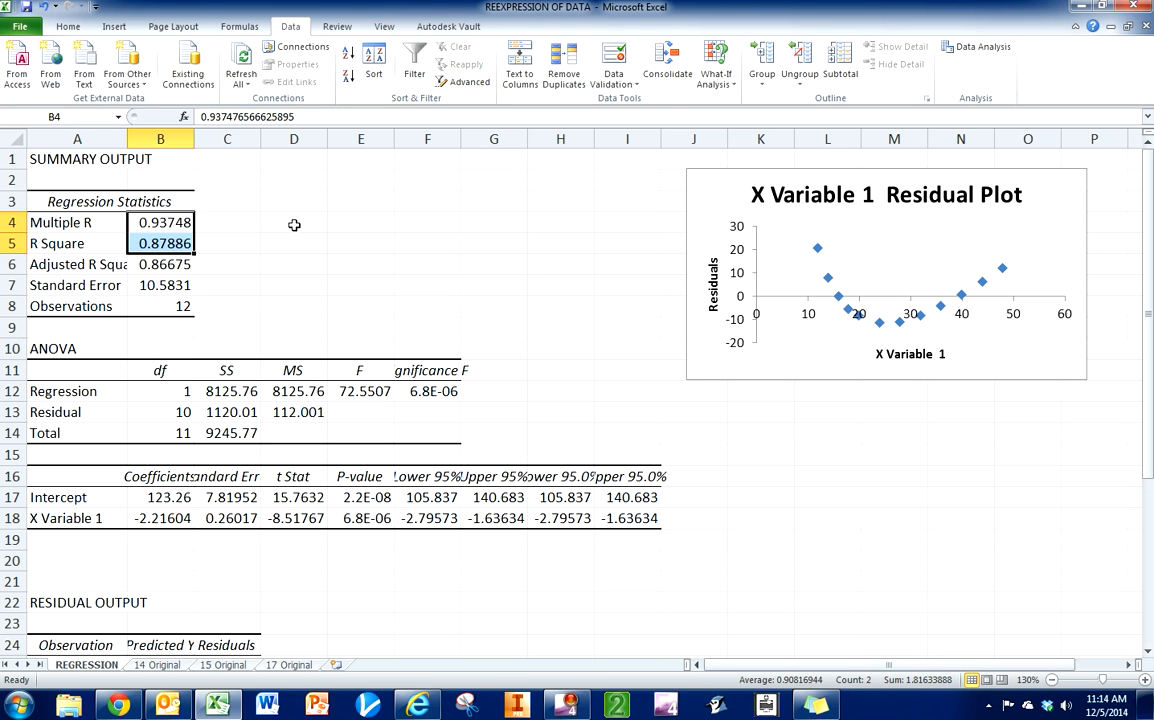
left_click(165, 241)
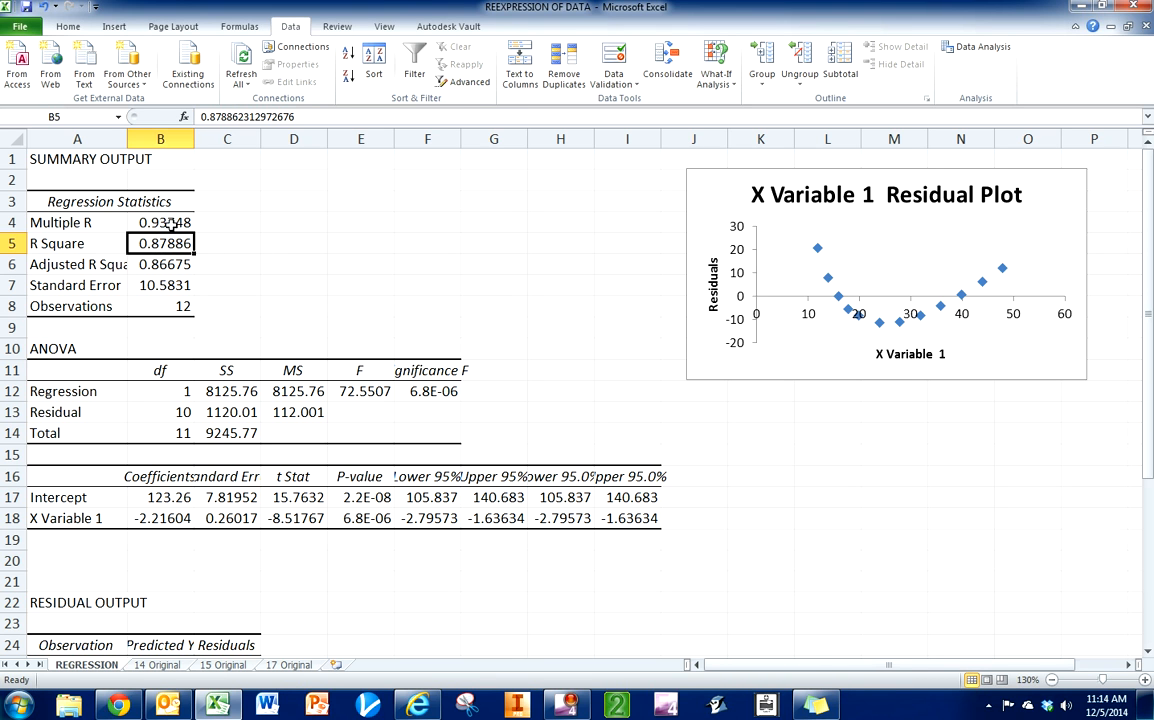
left_click_drag(172, 224, 163, 243)
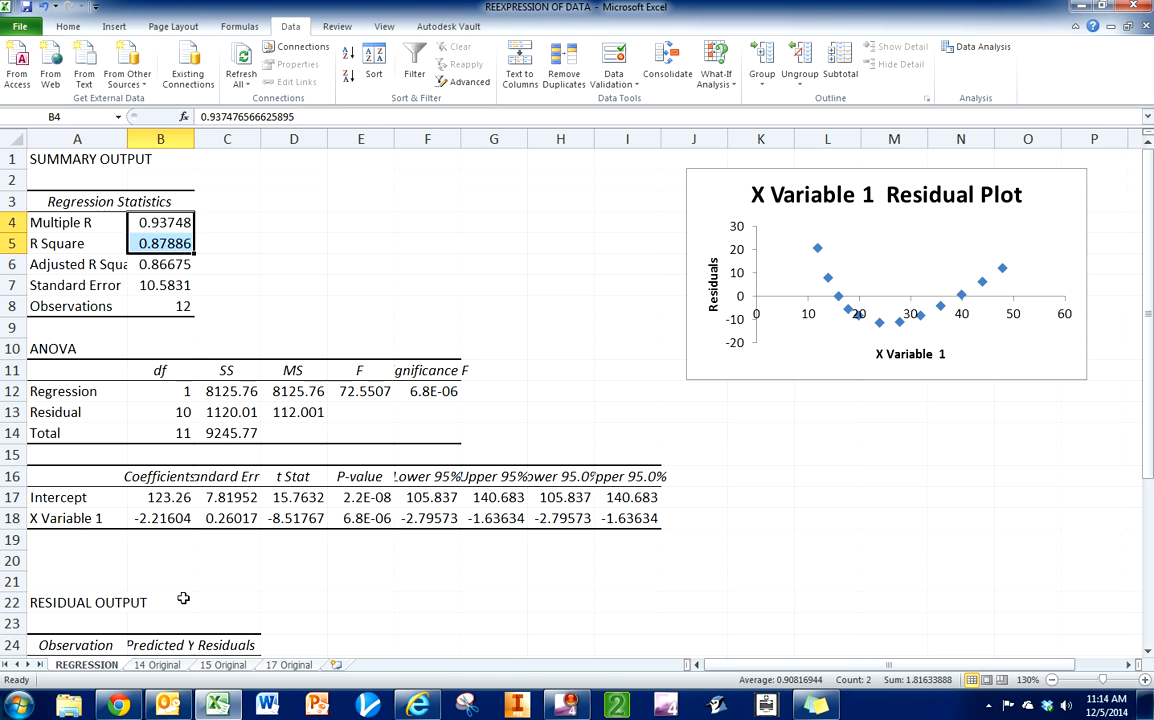
Examine the Intercept and X Variable 1 coefficients in the regression output.
left_click(170, 494)
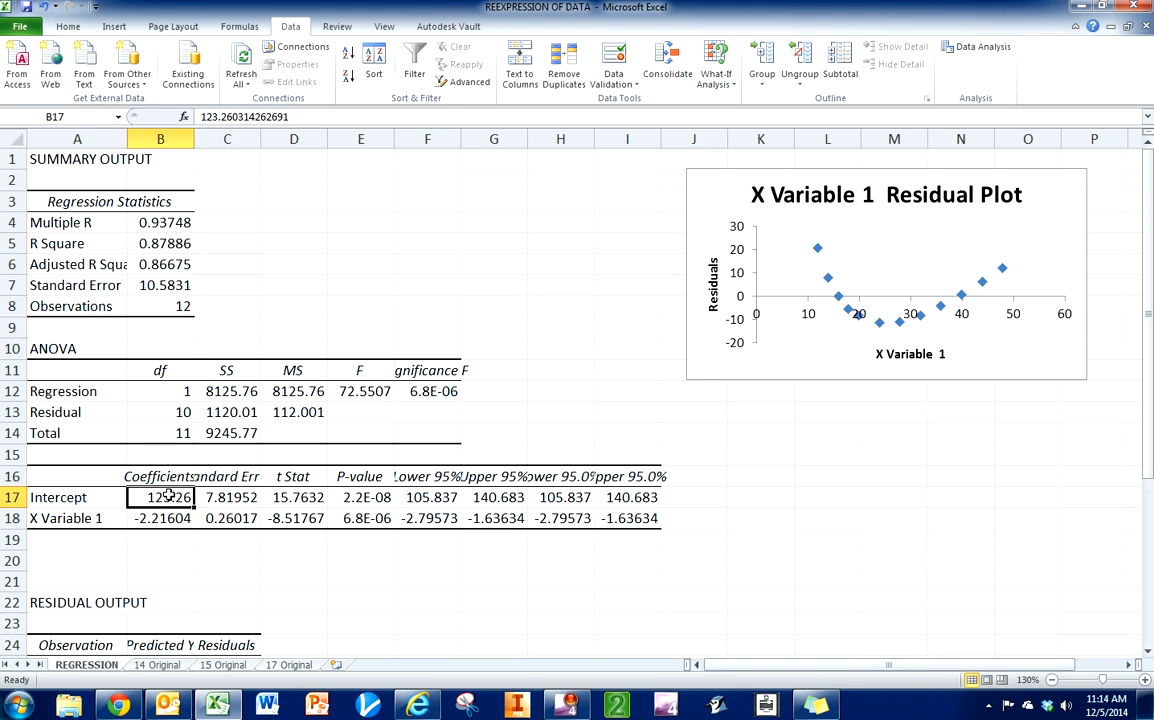
left_click_drag(170, 494, 170, 517)
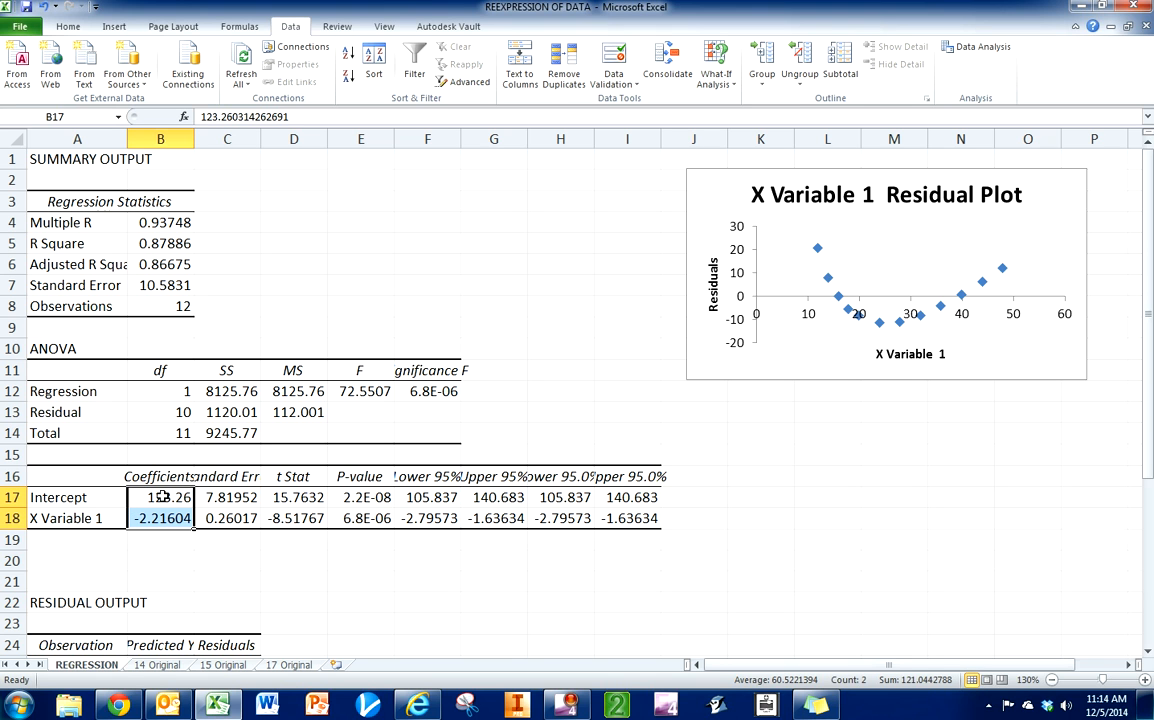
left_click(82, 499)
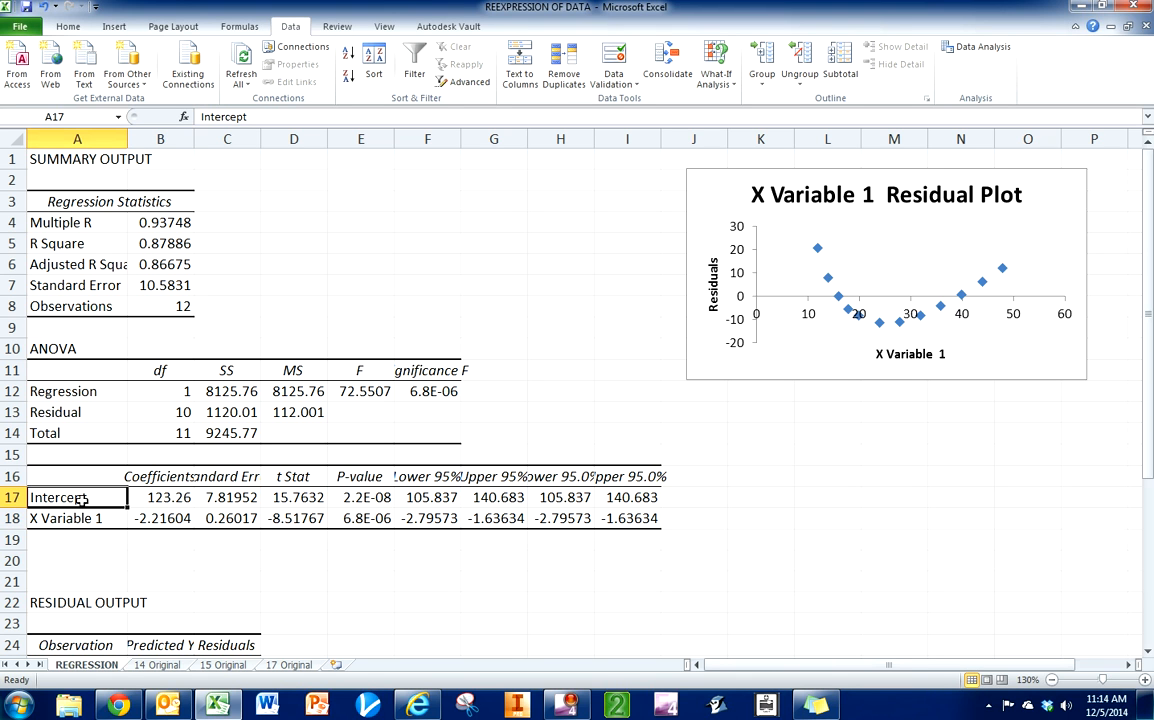
left_click(85, 519)
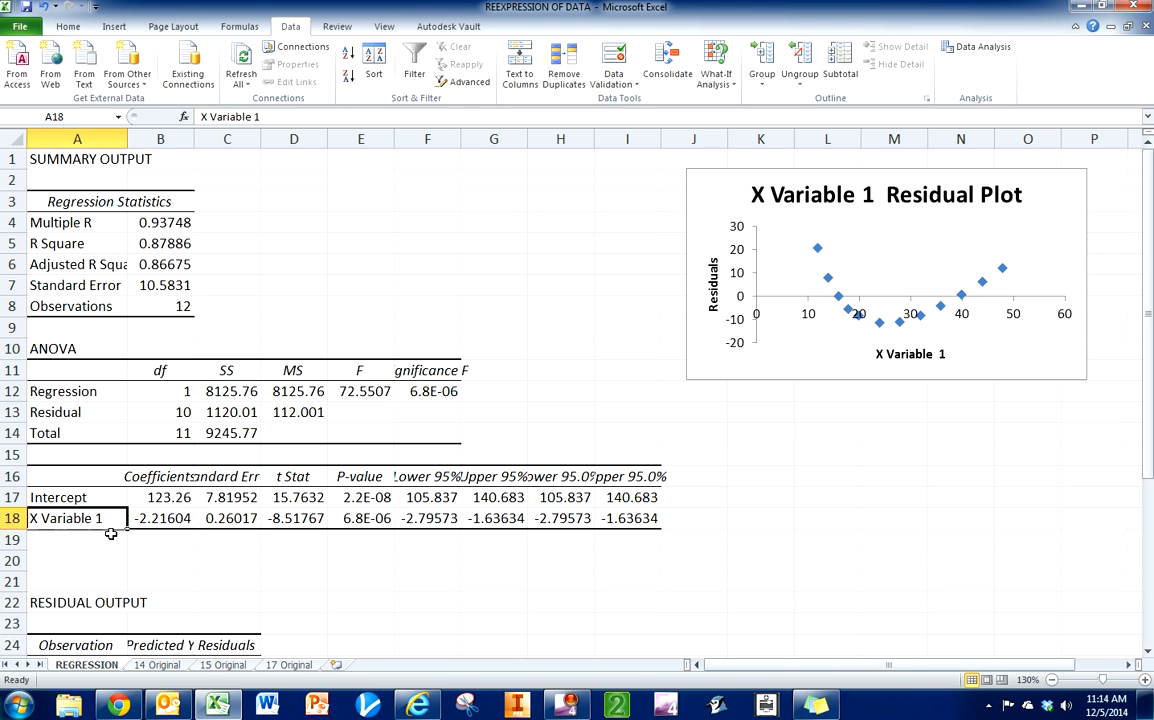
left_click(160, 518)
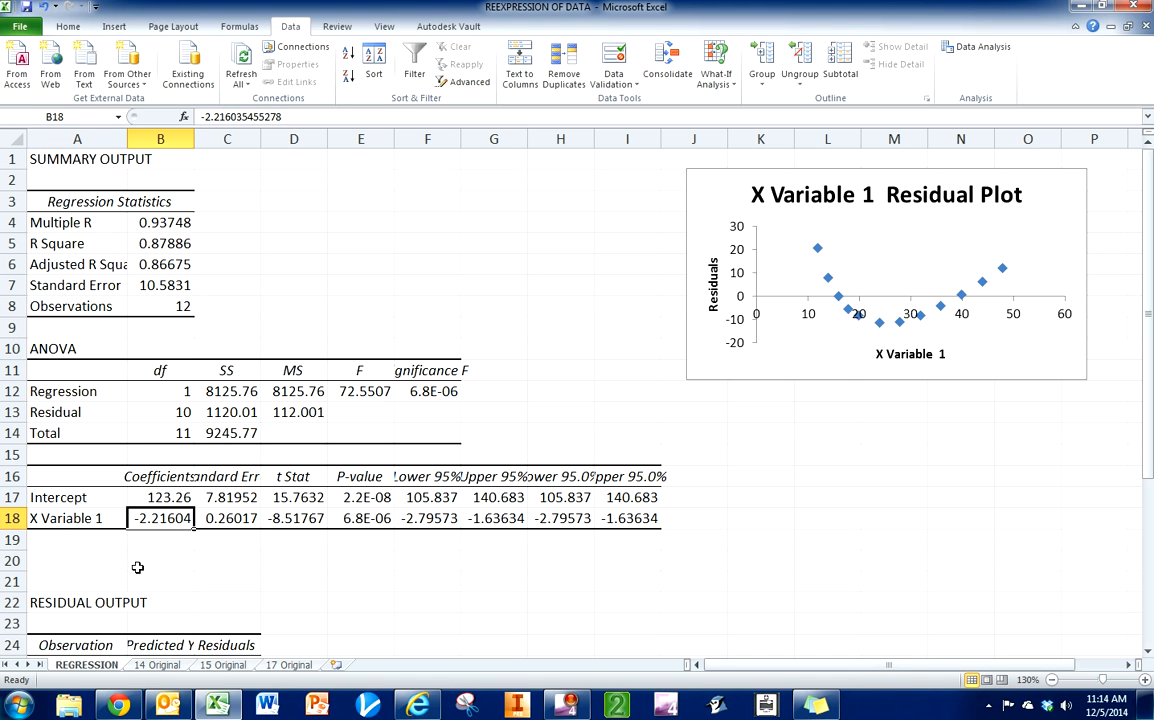
left_click(160, 497)
left_click(161, 513)
left_click(166, 497)
left_click(162, 515)
left_click(170, 497)
left_click(162, 515)
left_click(162, 497)
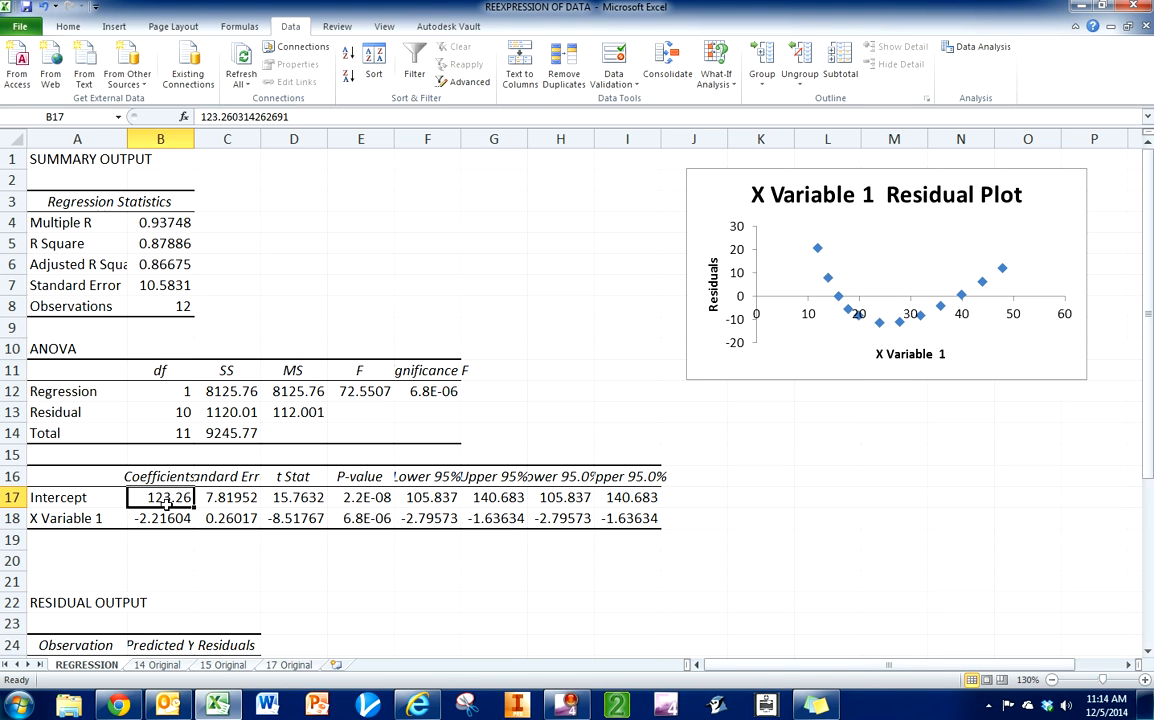
left_click(166, 518)
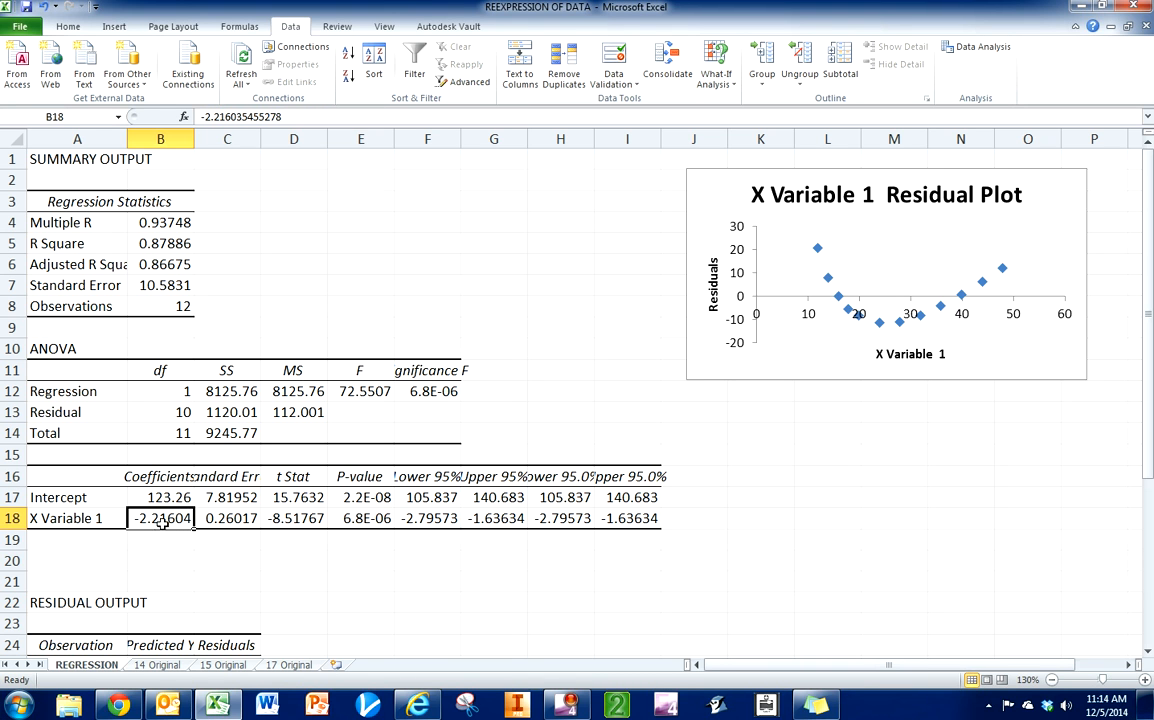
left_click_drag(163, 500, 163, 508)
left_click(166, 498)
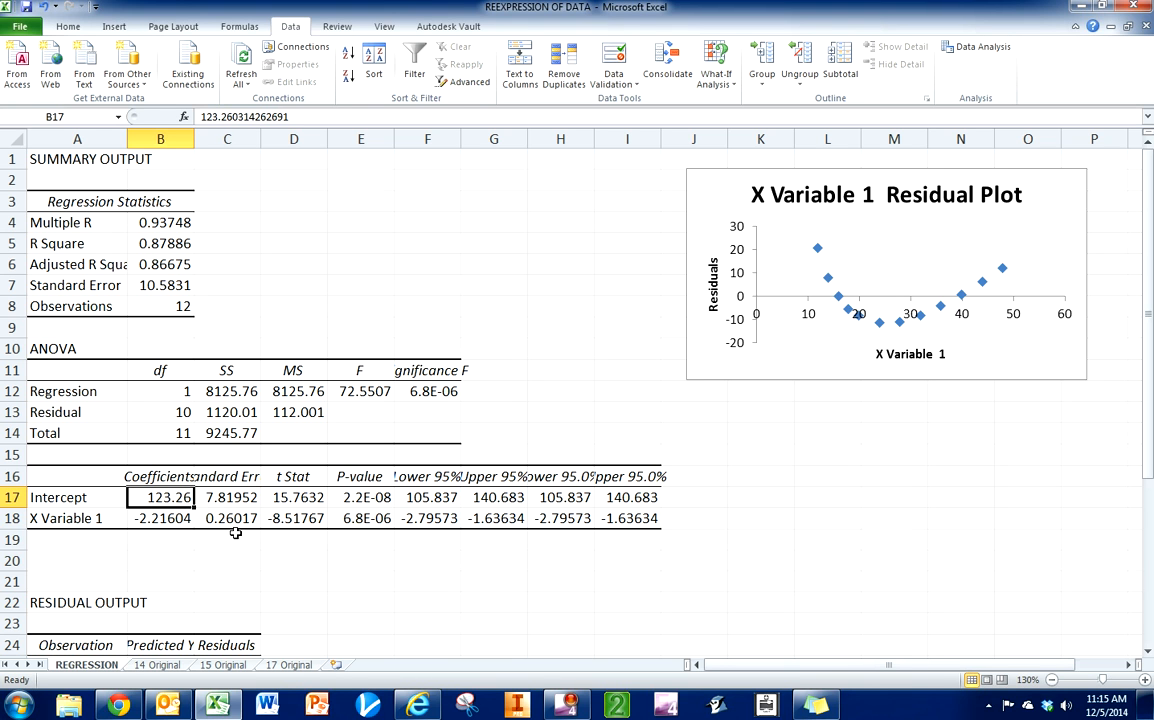
Examine the X Variable 1 coefficient, the residuals column and the residual plot on the REGRESSION sheet.
left_click(148, 516)
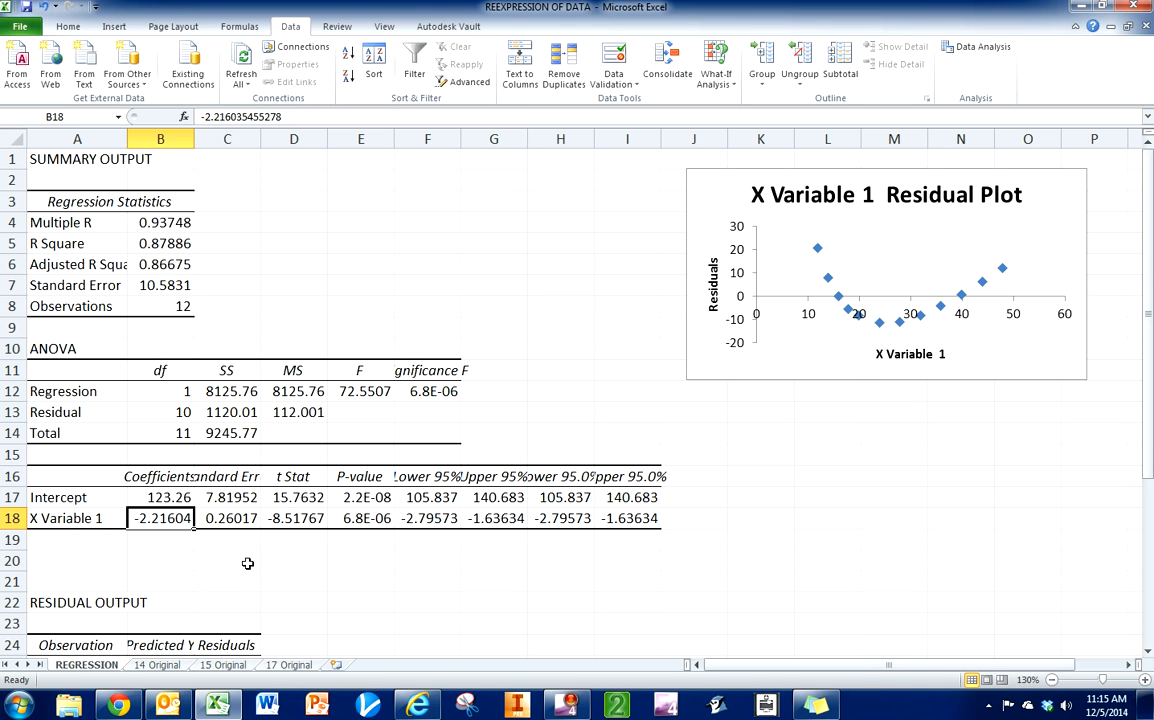
scroll(199, 535, "down", 3)
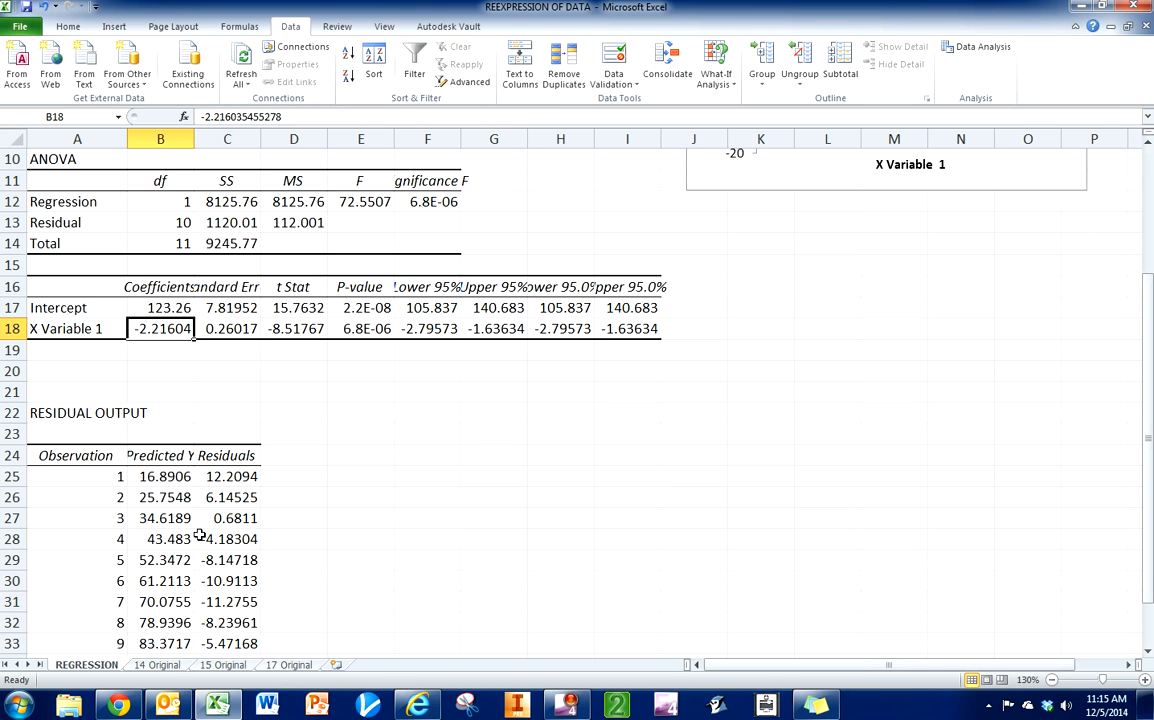
left_click_drag(216, 471, 225, 622)
scroll(170, 578, "up", 3)
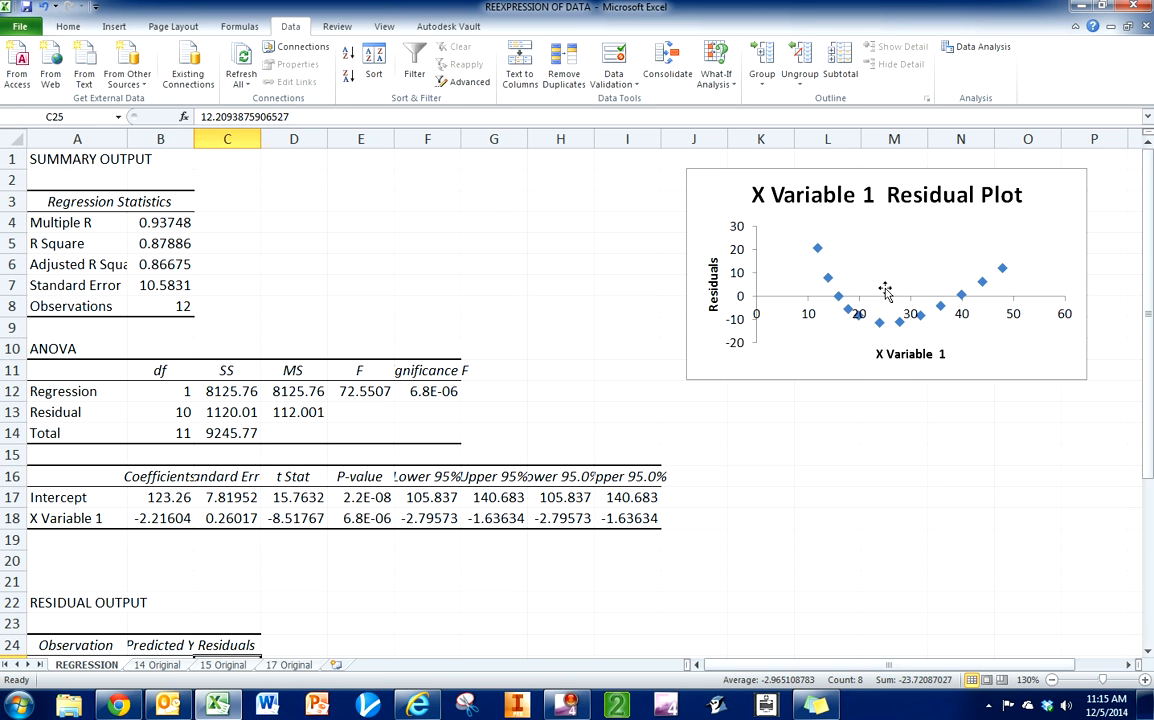
left_click(1058, 200)
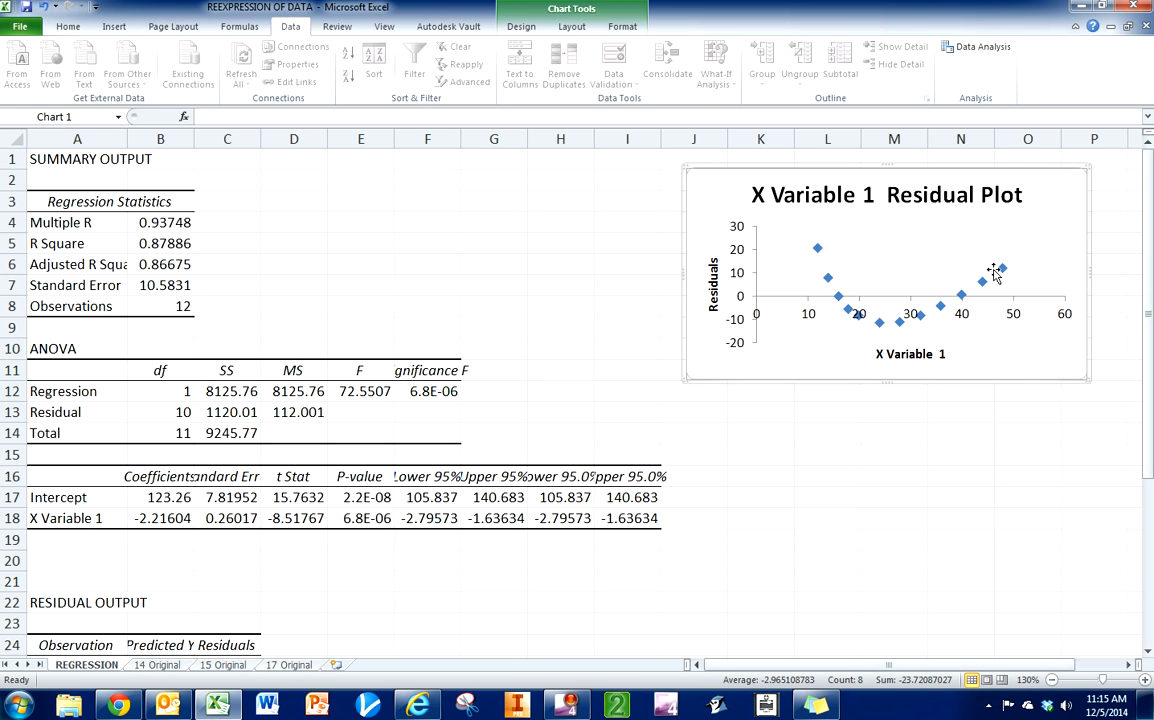
mouse_move(1002, 273)
Compare the Gas Pressure scatter plot on the 14 Original sheet with the regression coefficients and Multiple R on the REGRESSION sheet.
left_click(157, 665)
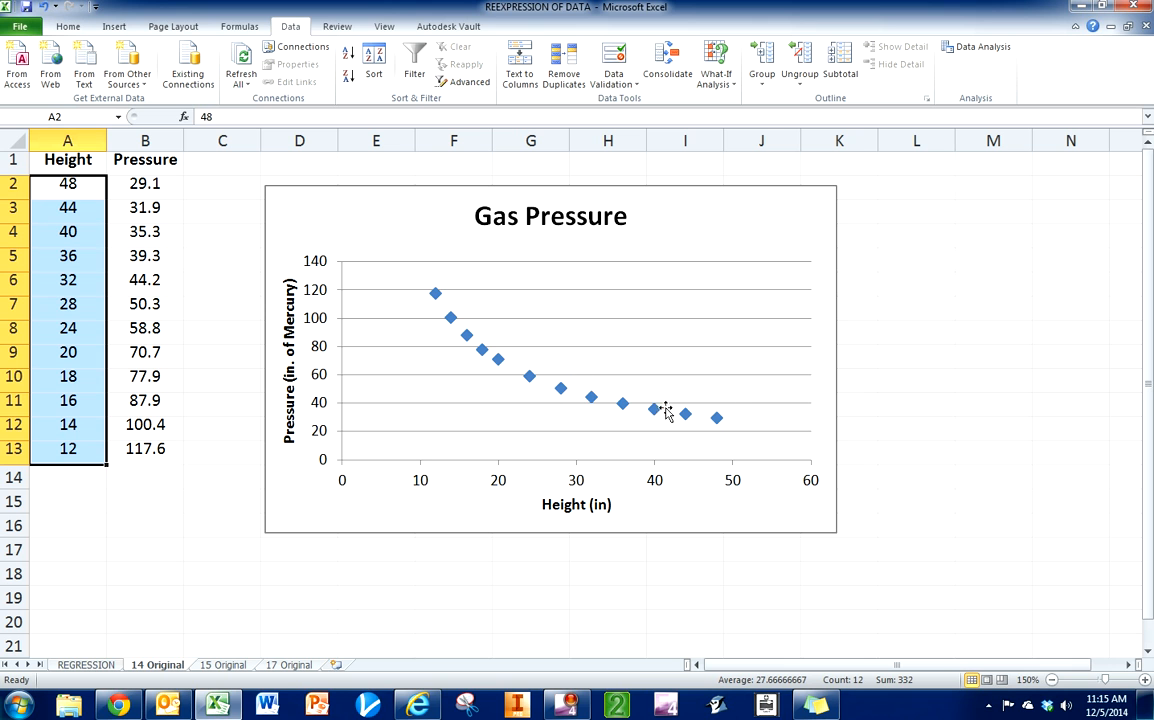
left_click(86, 665)
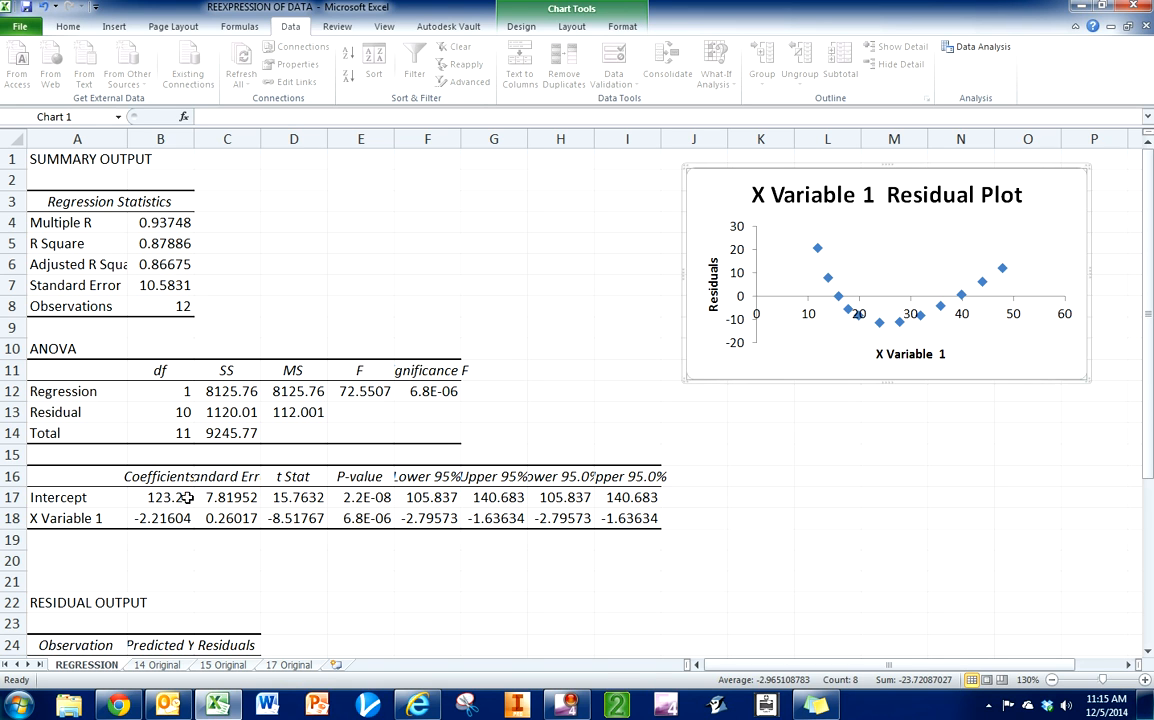
left_click_drag(186, 497, 165, 518)
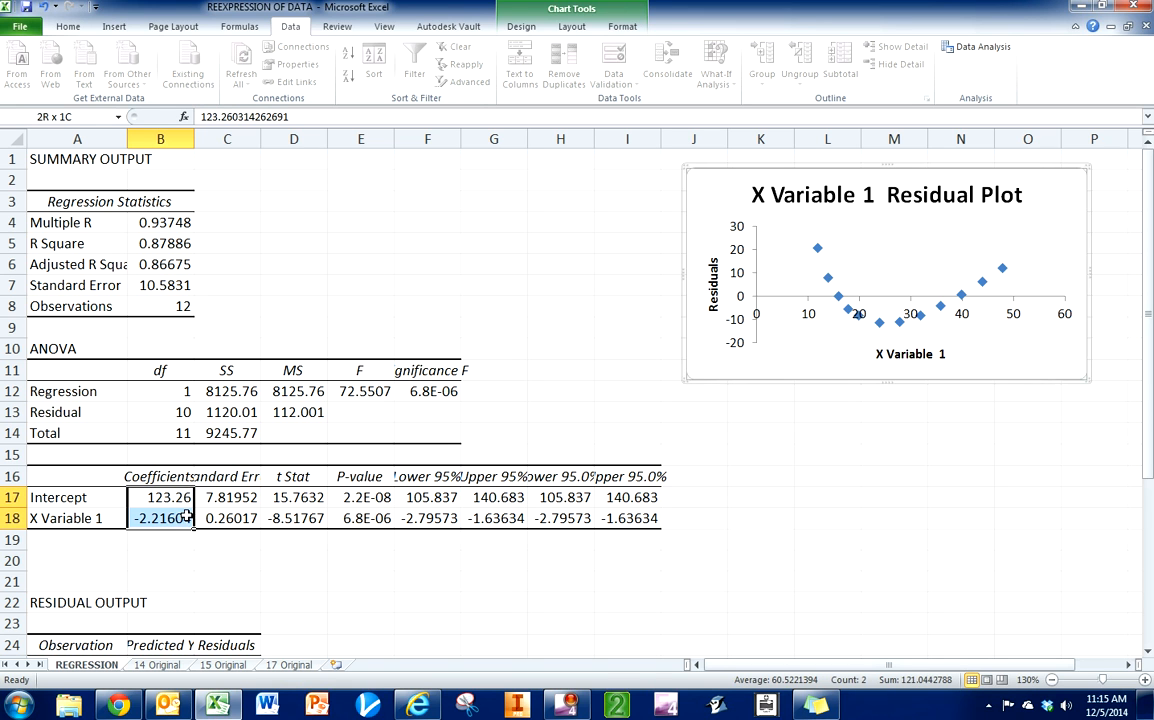
left_click(163, 222)
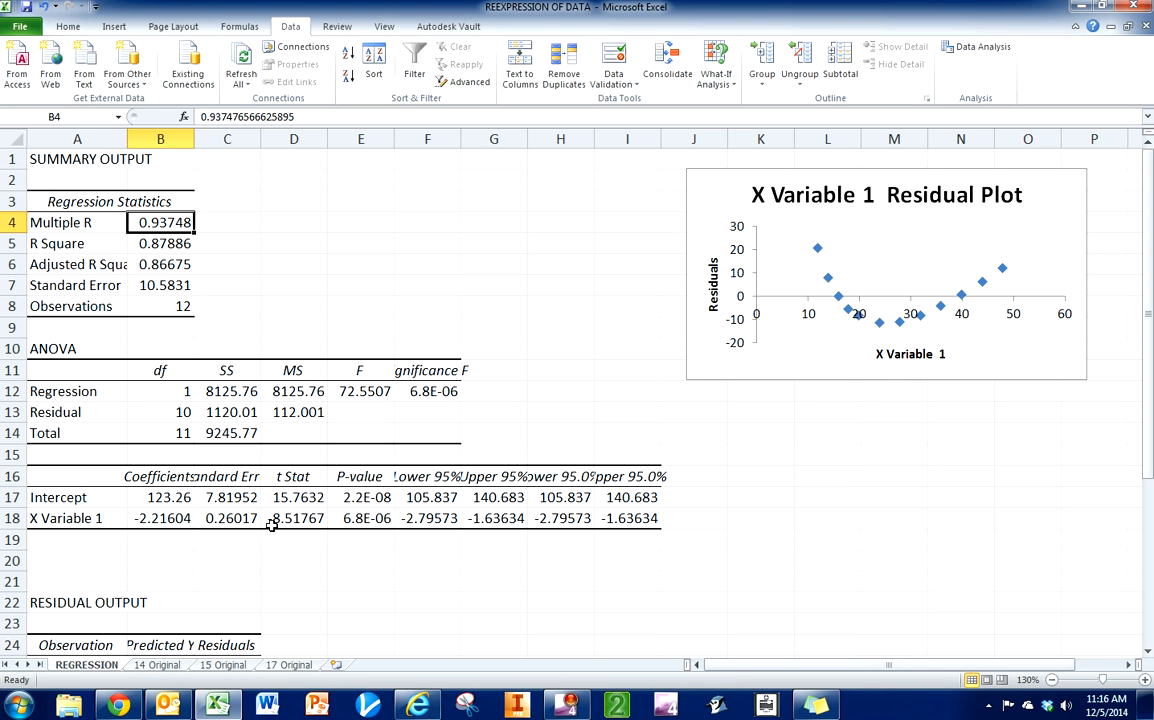
Add the bold heading "1/pressure" in cell C1 of the 14 Original sheet.
left_click(166, 667)
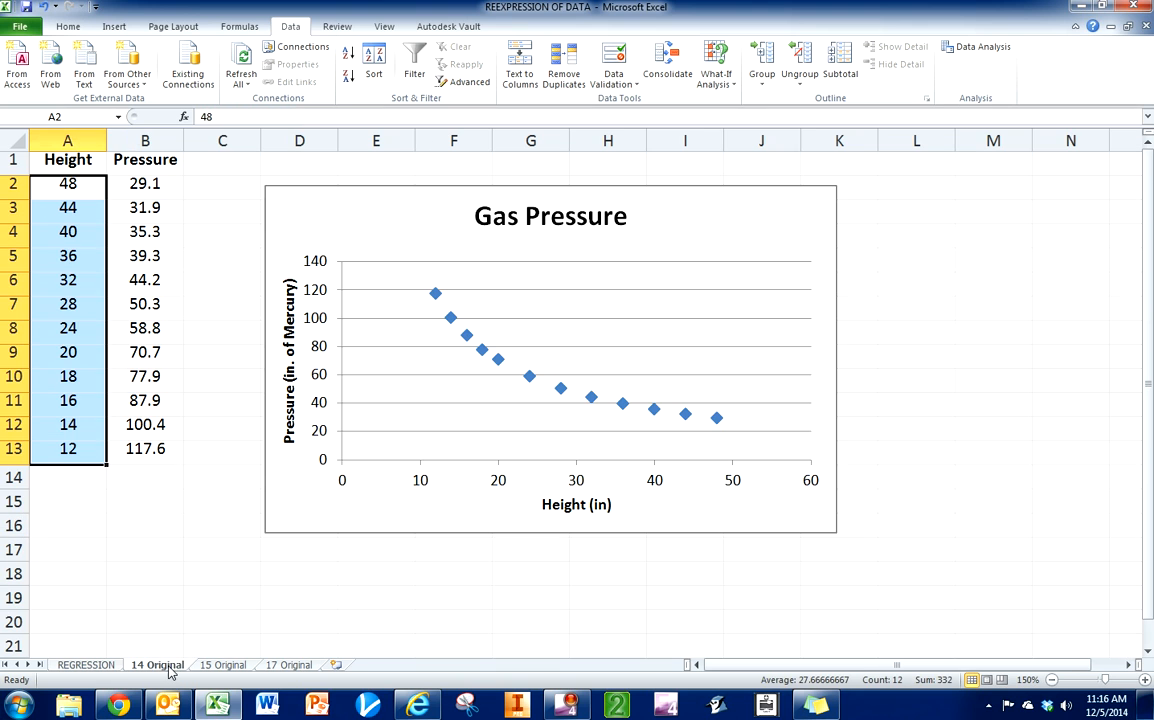
left_click(224, 160)
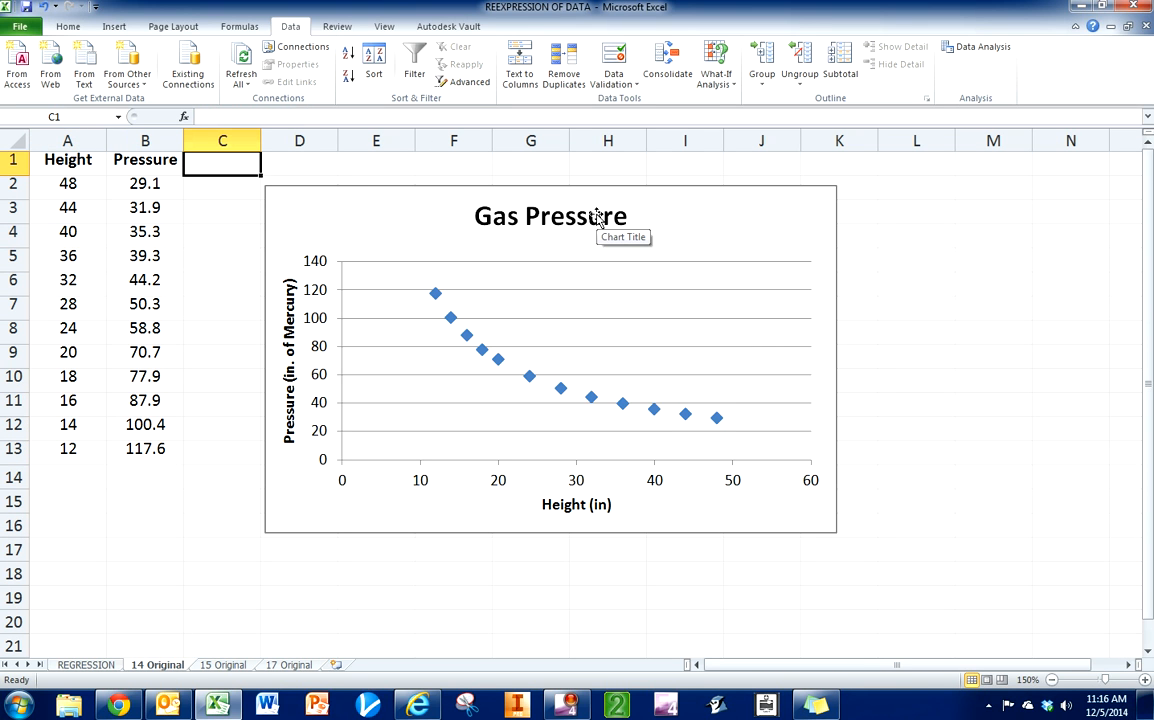
left_click(68, 26)
left_click(132, 75)
type("1")
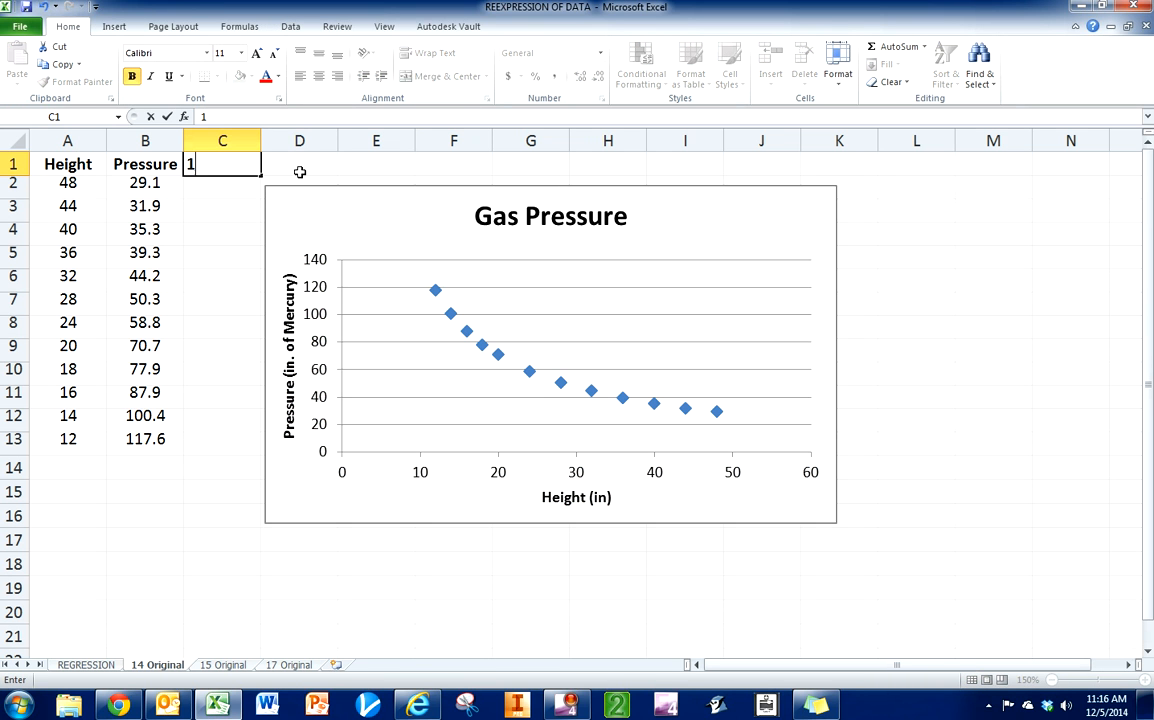
type("/pressure")
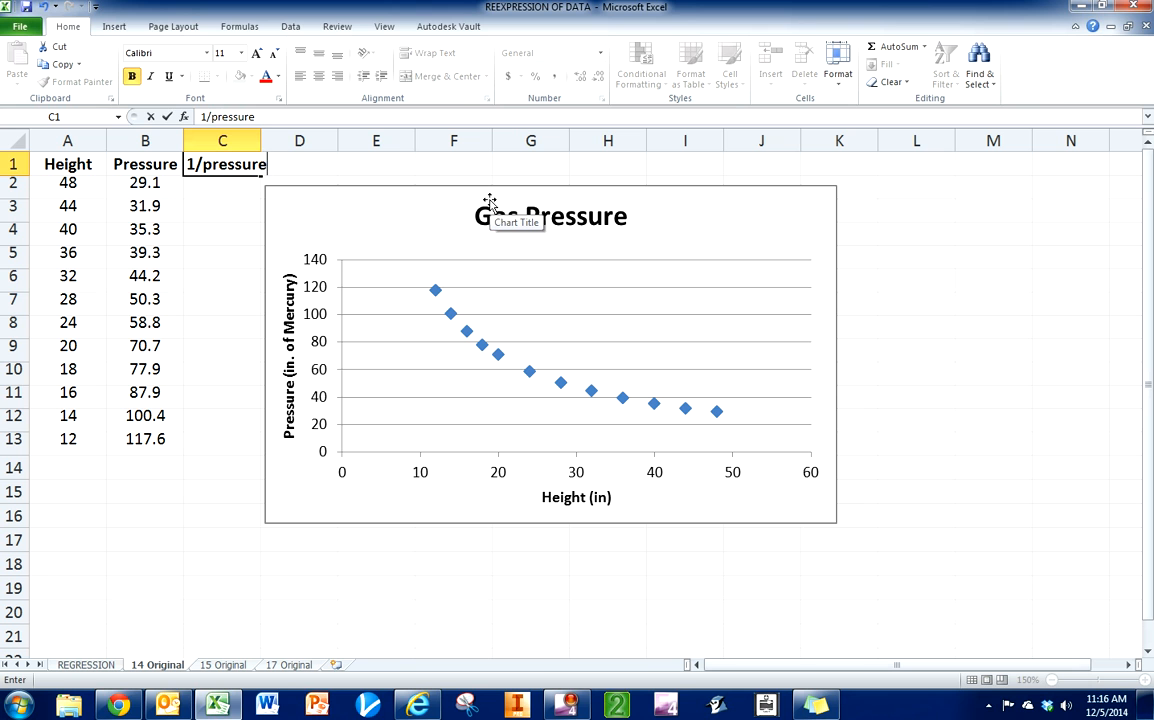
Enter the formula =1/B2 in cell C2 to compute the reciprocal of the first pressure.
left_click(227, 185)
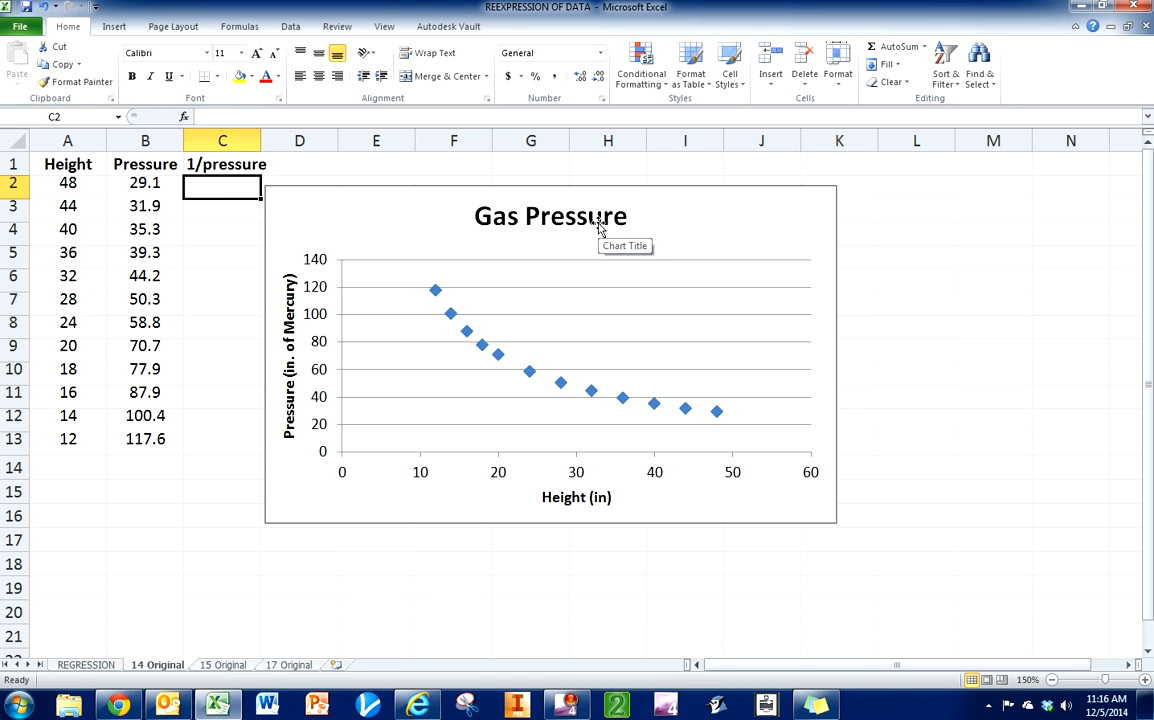
type("=1/")
key("Left")
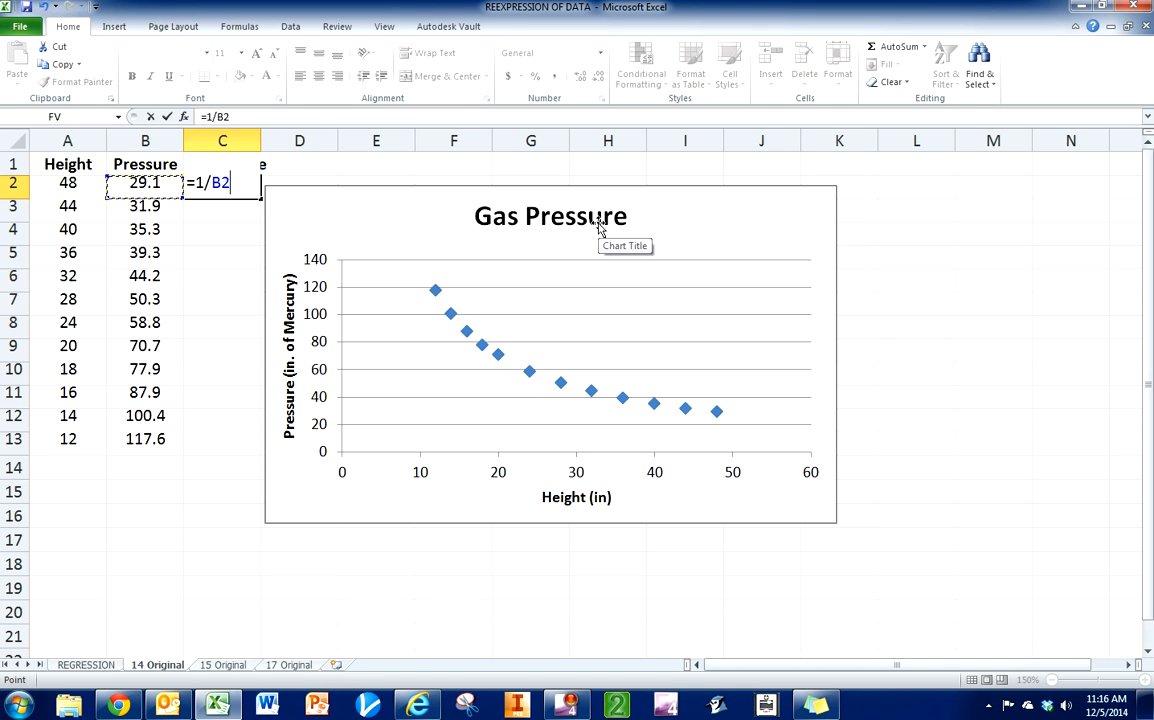
key("Return")
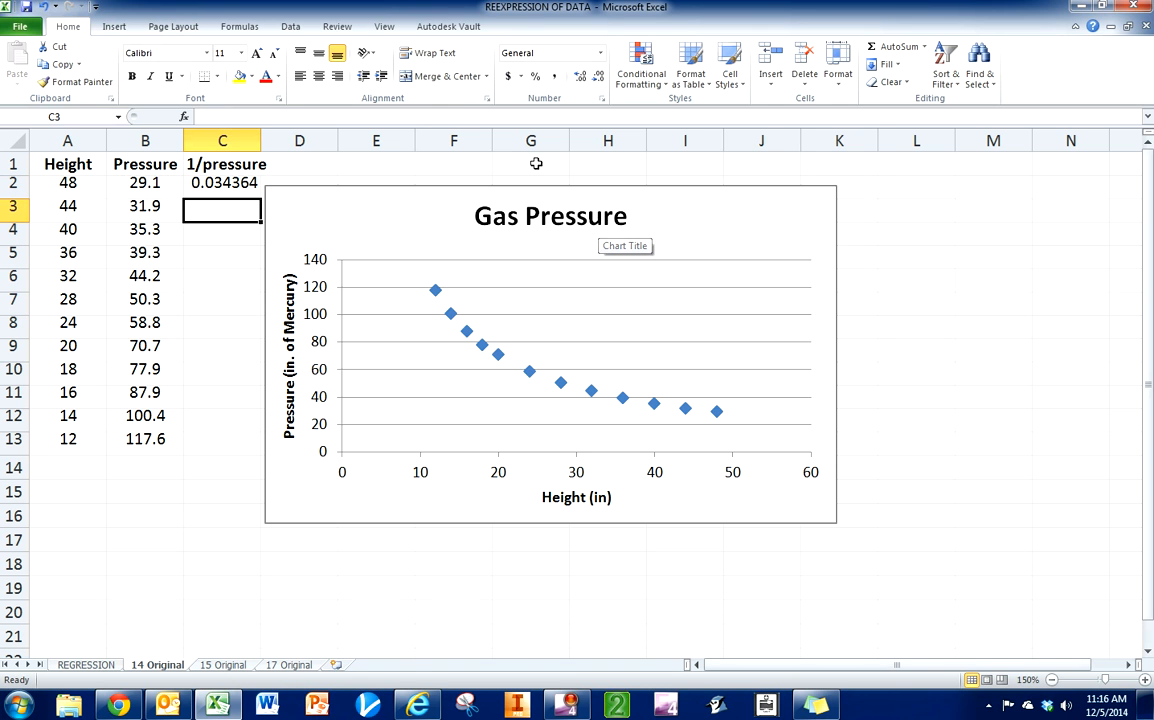
Fill the reciprocal formula from C2 down to C13 for every pressure value.
left_click(236, 187)
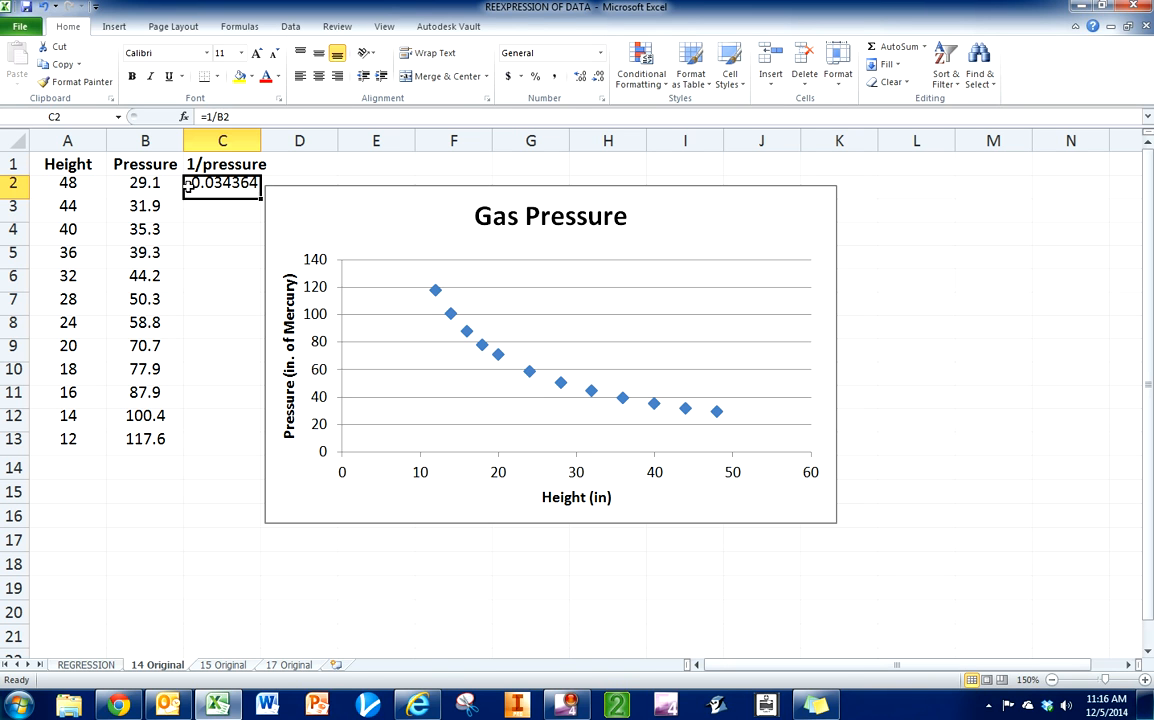
left_click(133, 186)
left_click(193, 188)
left_click_drag(261, 198, 251, 441)
left_click(916, 536)
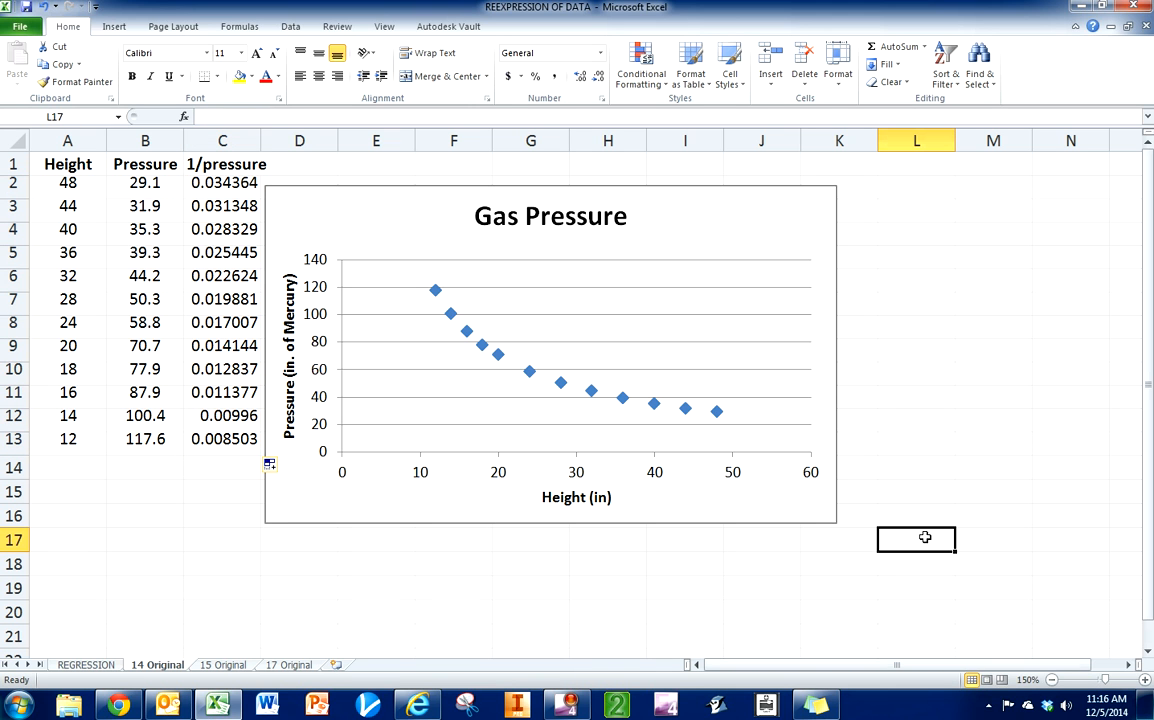
Move the Gas Pressure chart clear of column C and insert a markers-only scatter chart of 1/pressure (C2:C13) against height (A2:A13).
left_click_drag(430, 208, 583, 209)
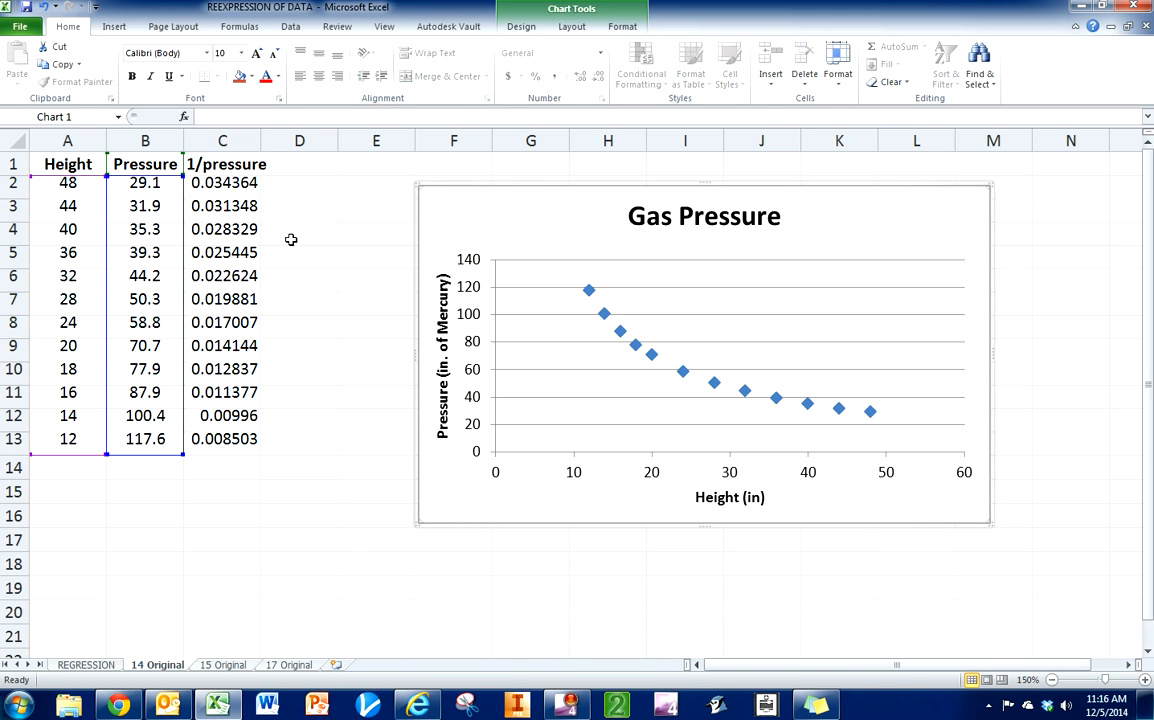
left_click(320, 180)
left_click(64, 190)
left_click_drag(64, 190, 44, 443)
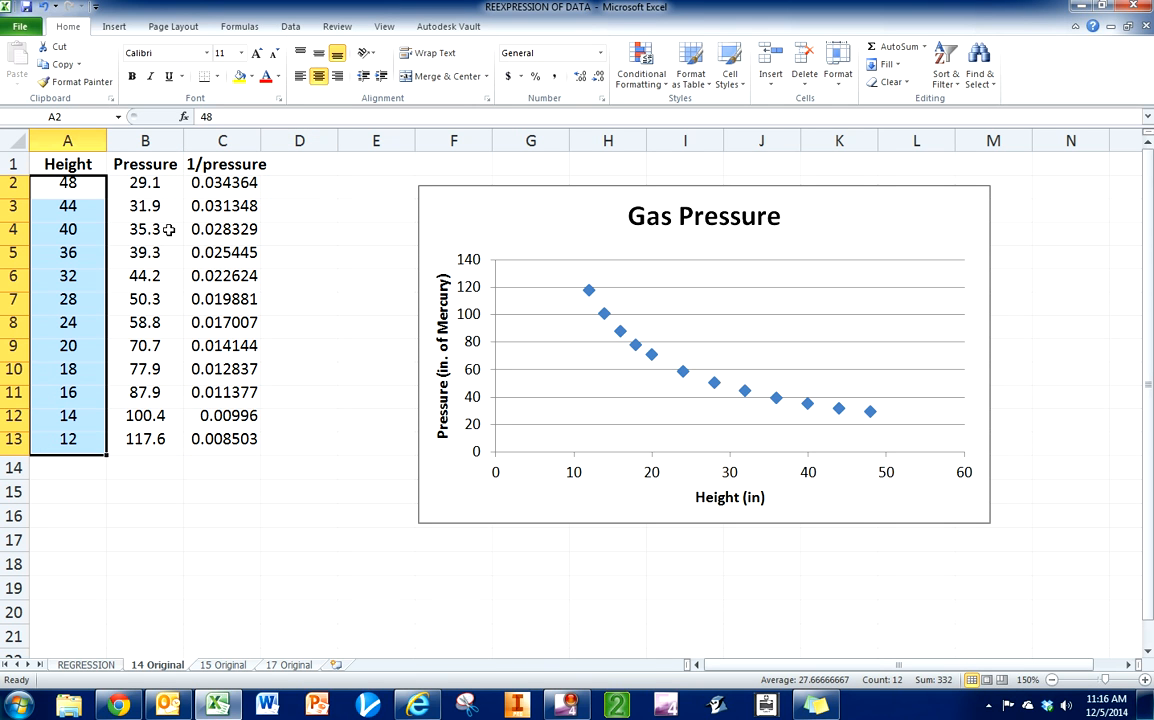
left_click_drag(205, 178, 205, 440)
left_click(114, 28)
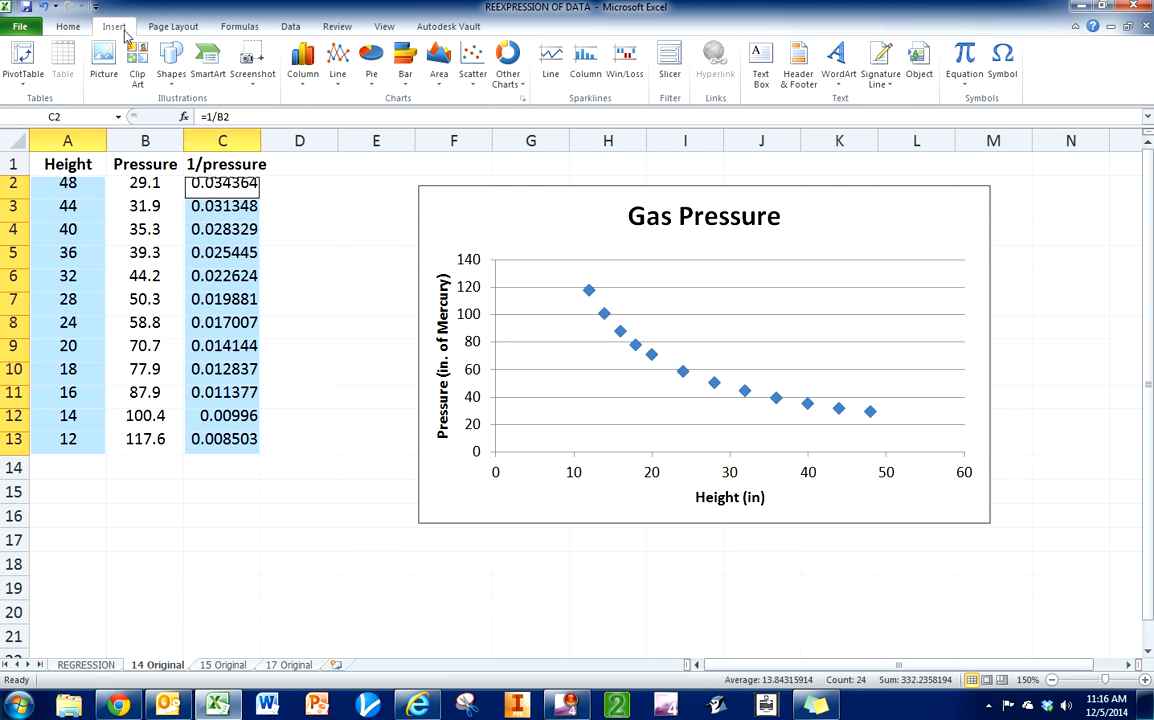
left_click(473, 65)
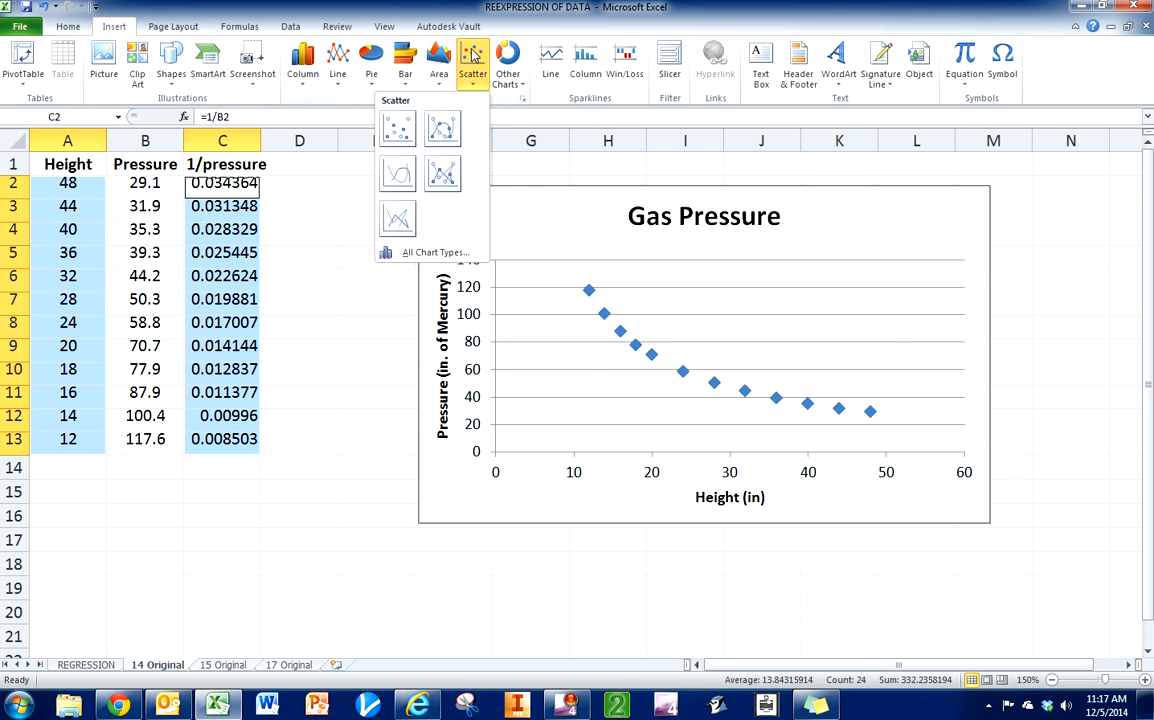
left_click(397, 127)
Position the new 1/pressure scatter chart below the Gas Pressure chart so both sets of points can be compared.
left_click_drag(842, 288, 921, 470)
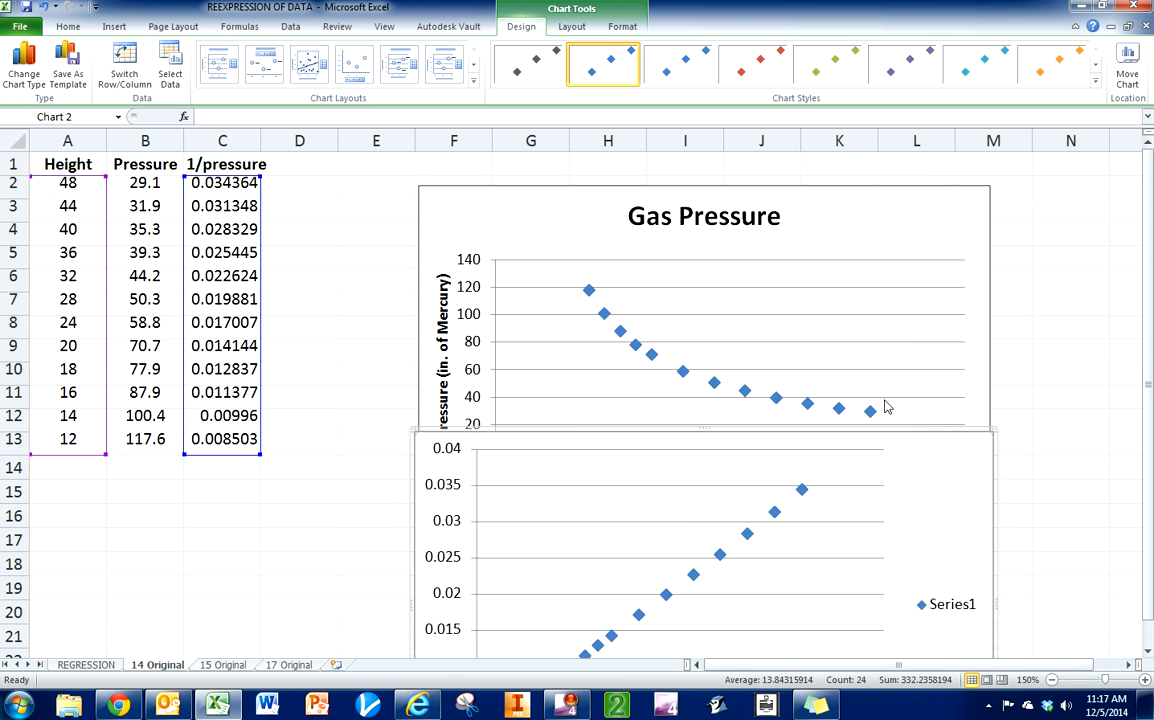
scroll(908, 420, "down", 3)
left_click_drag(920, 357, 920, 420)
left_click(1052, 680)
left_click(1052, 680)
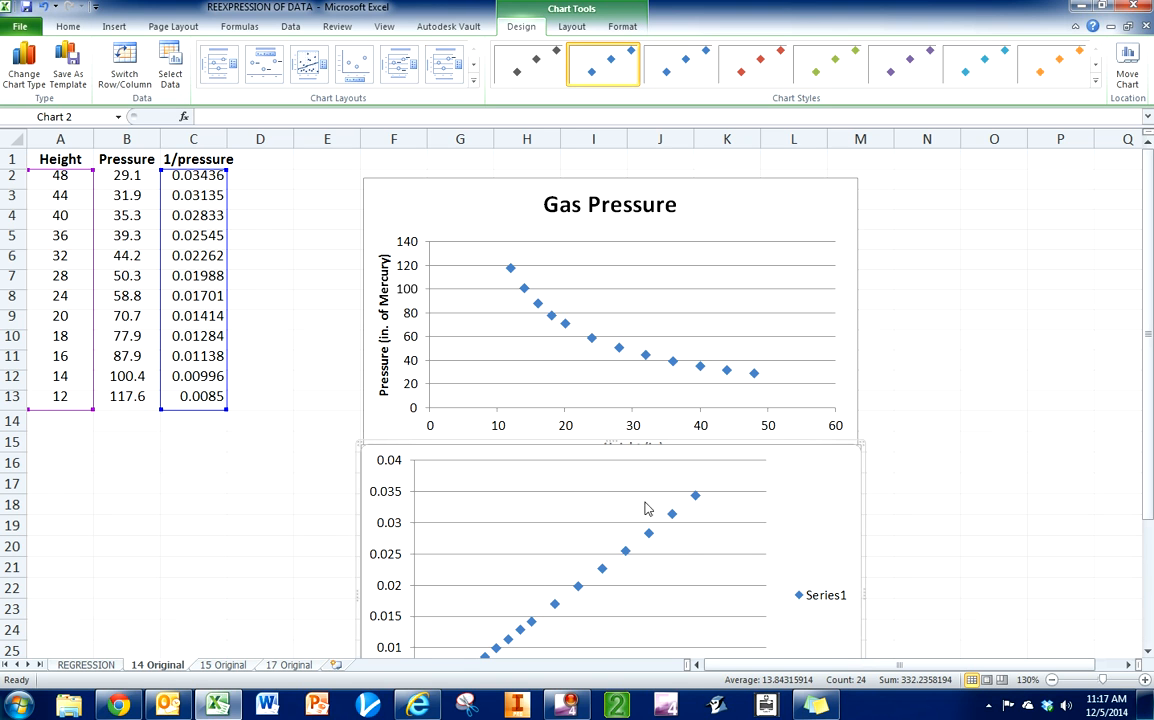
left_click(995, 458)
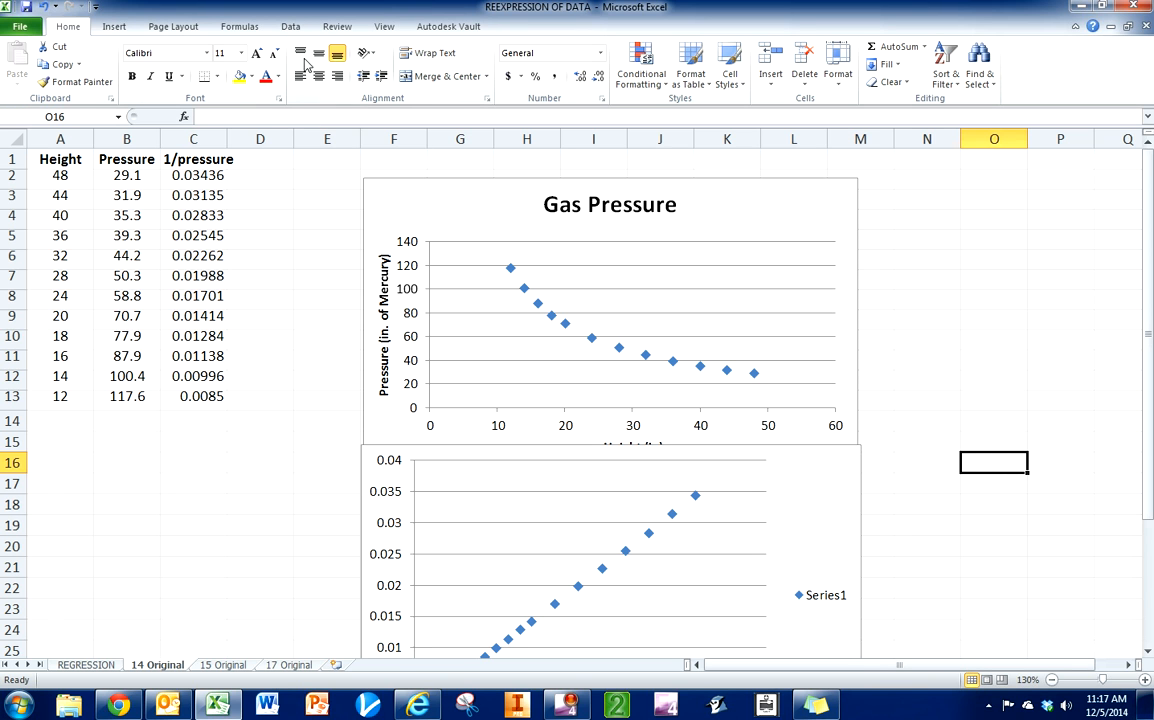
Run a regression with 1/pressure (C2:C13) as the Y range against height, sending the output to a new worksheet named REGRESSION 2.
left_click(294, 29)
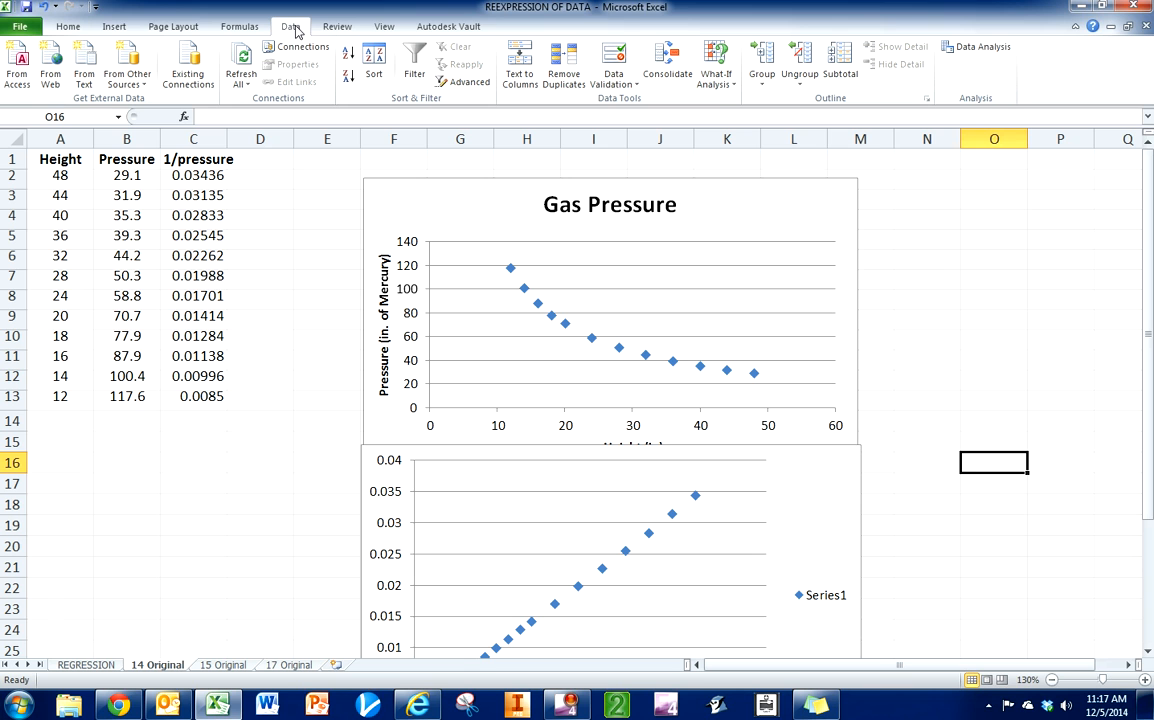
left_click(975, 47)
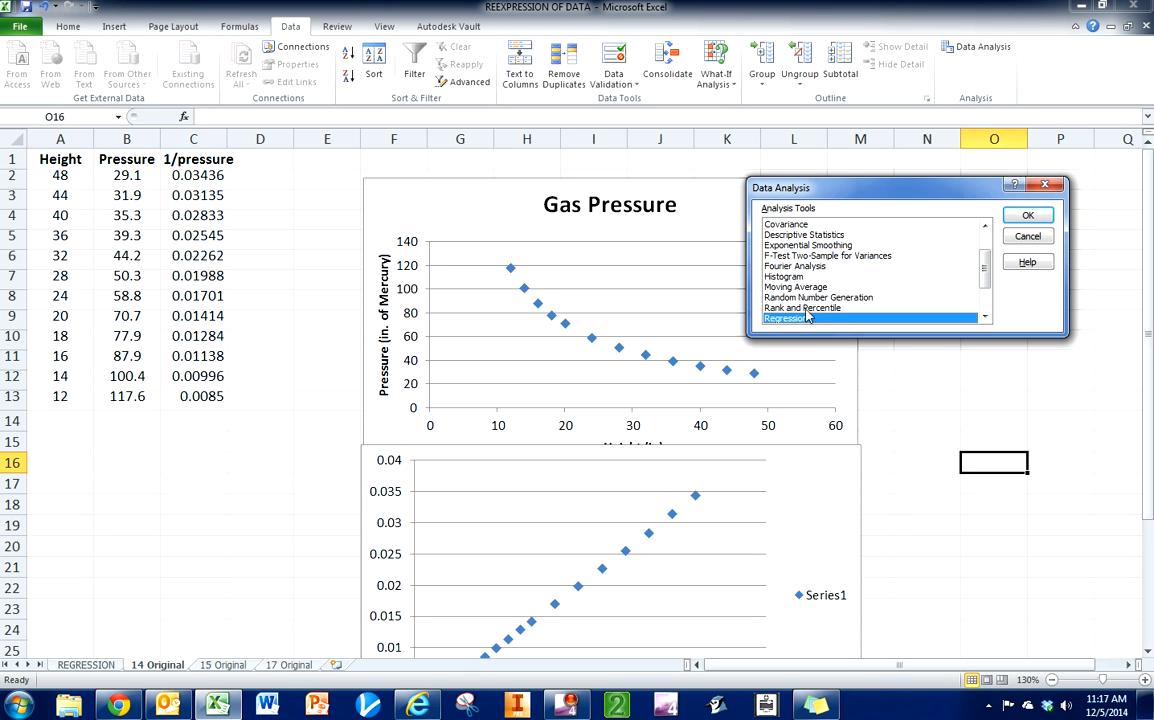
left_click(1029, 216)
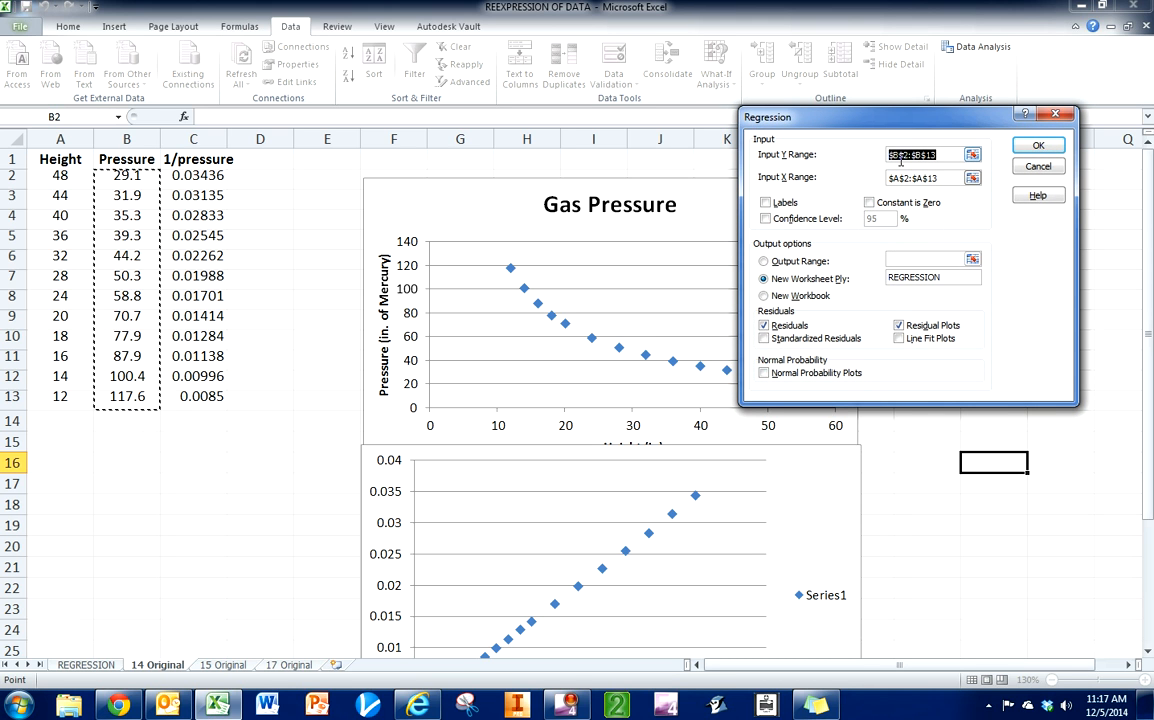
key("BackSpace")
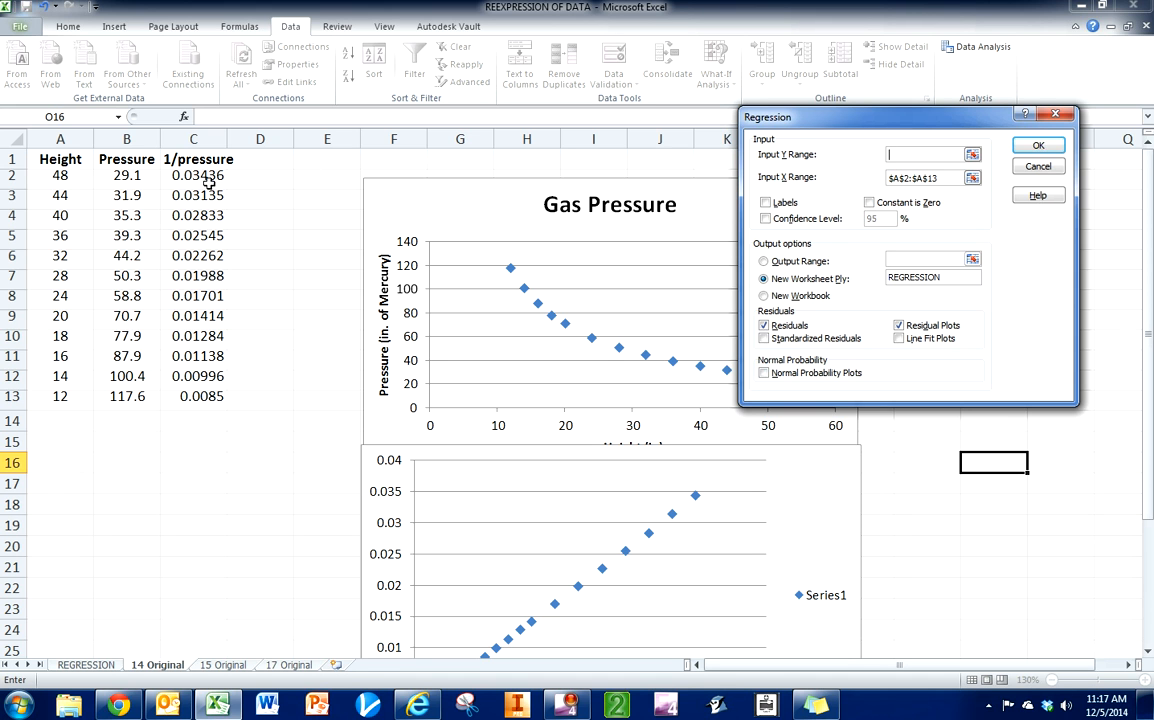
left_click_drag(208, 177, 199, 400)
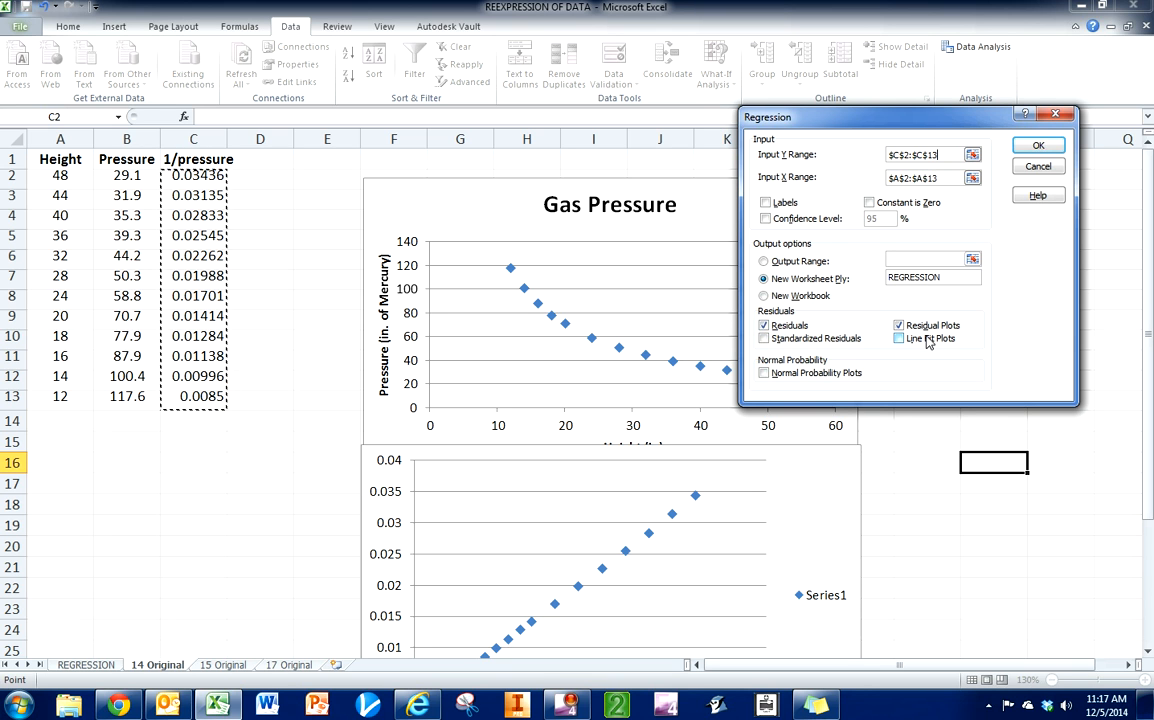
left_click(950, 277)
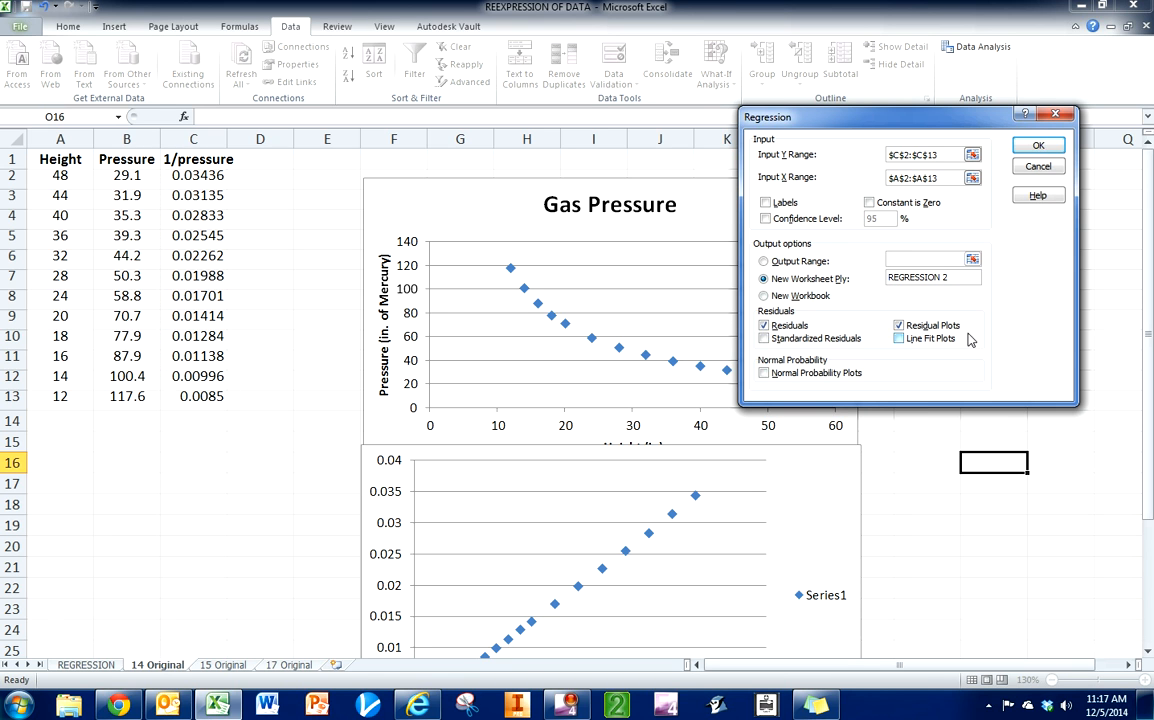
left_click(1032, 145)
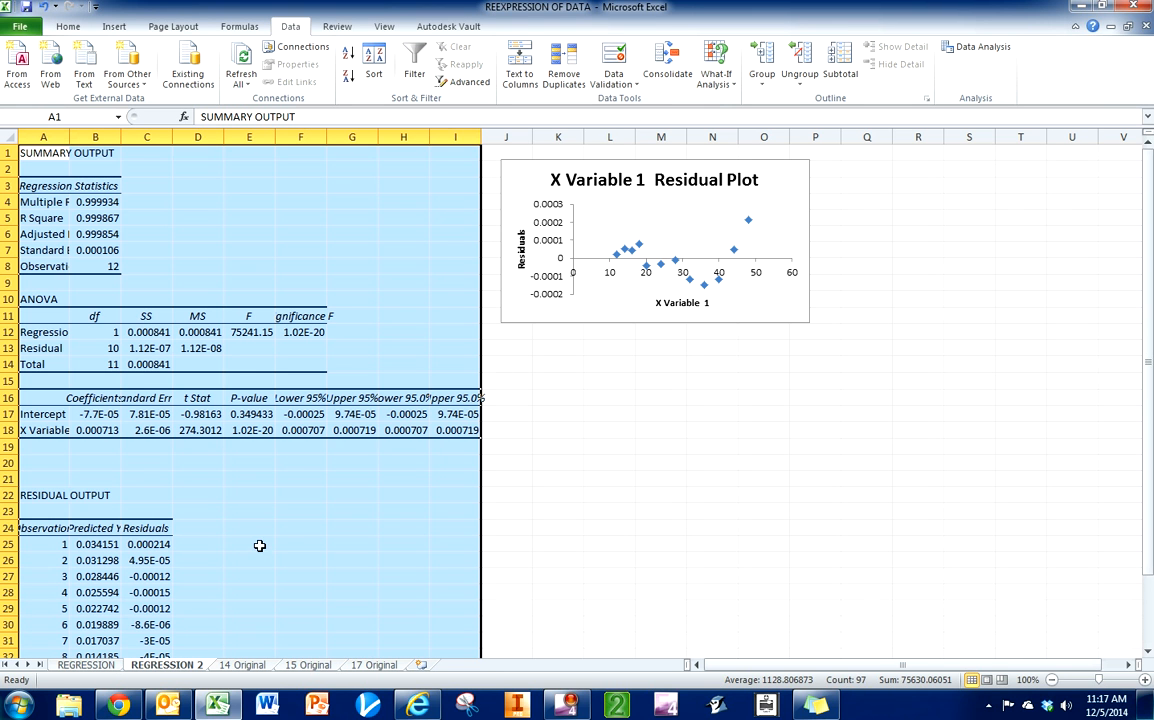
Examine the Multiple R and R Square values and the residual plot on the REGRESSION 2 sheet.
left_click(588, 435)
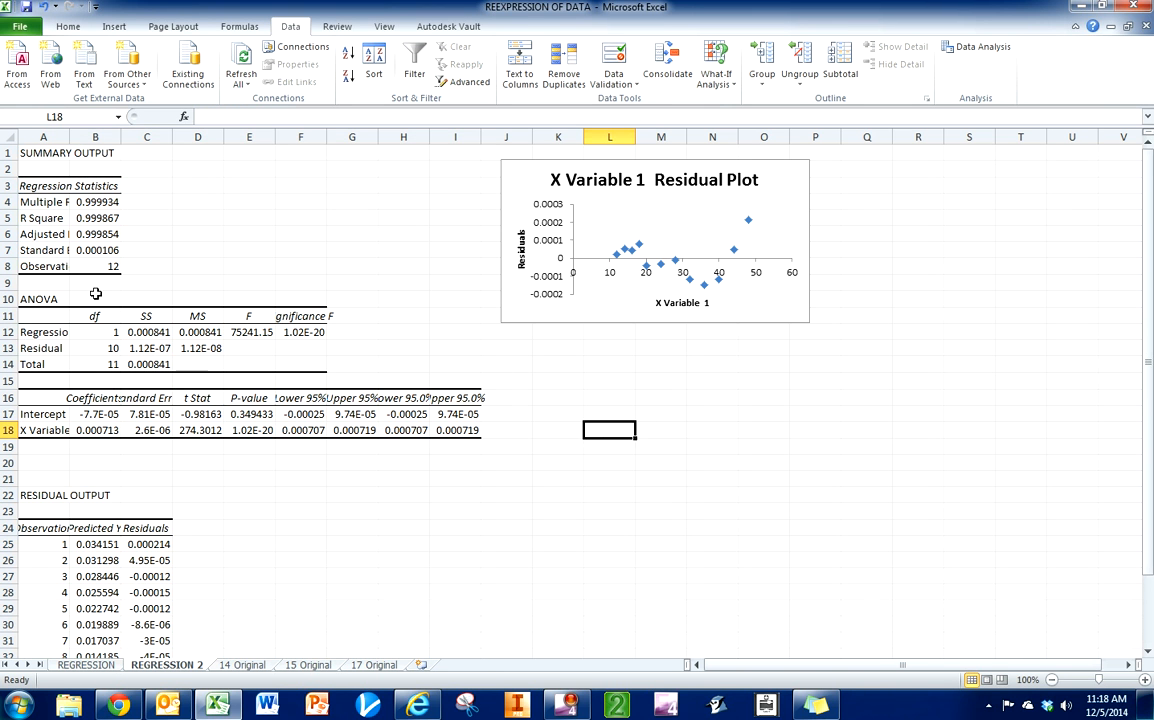
left_click_drag(95, 201, 103, 213)
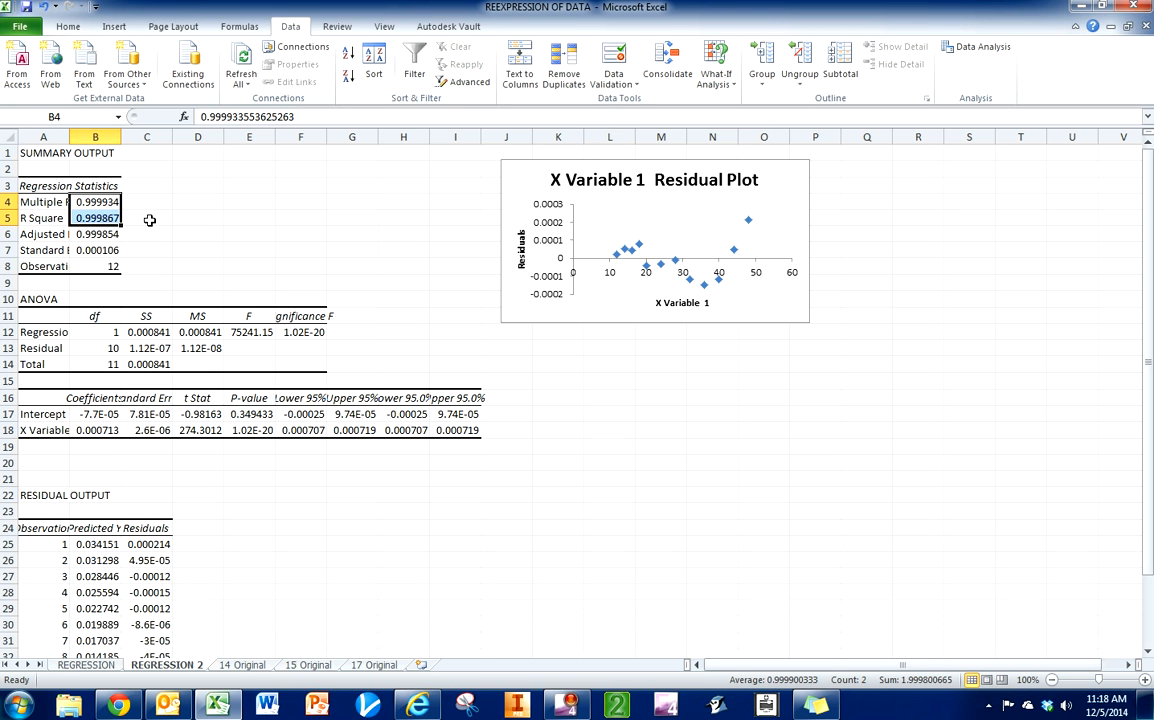
left_click(690, 230)
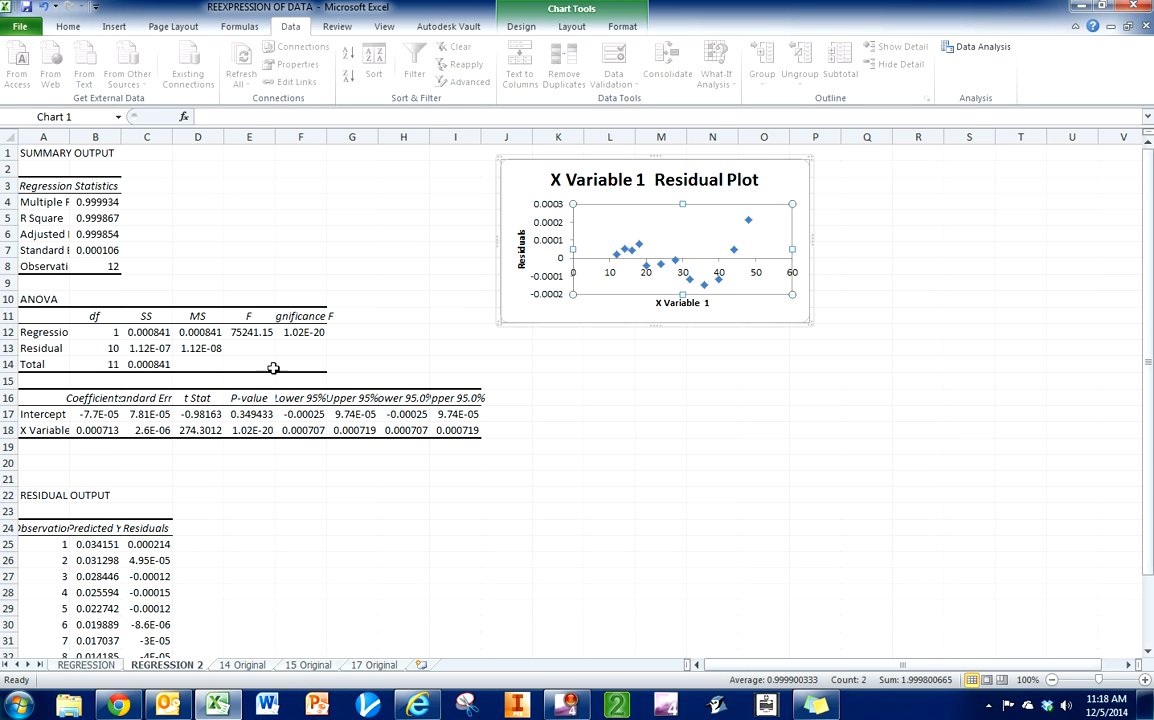
Examine the Intercept and X Variable 1 coefficients of the 1/pressure regression.
left_click_drag(90, 414, 95, 428)
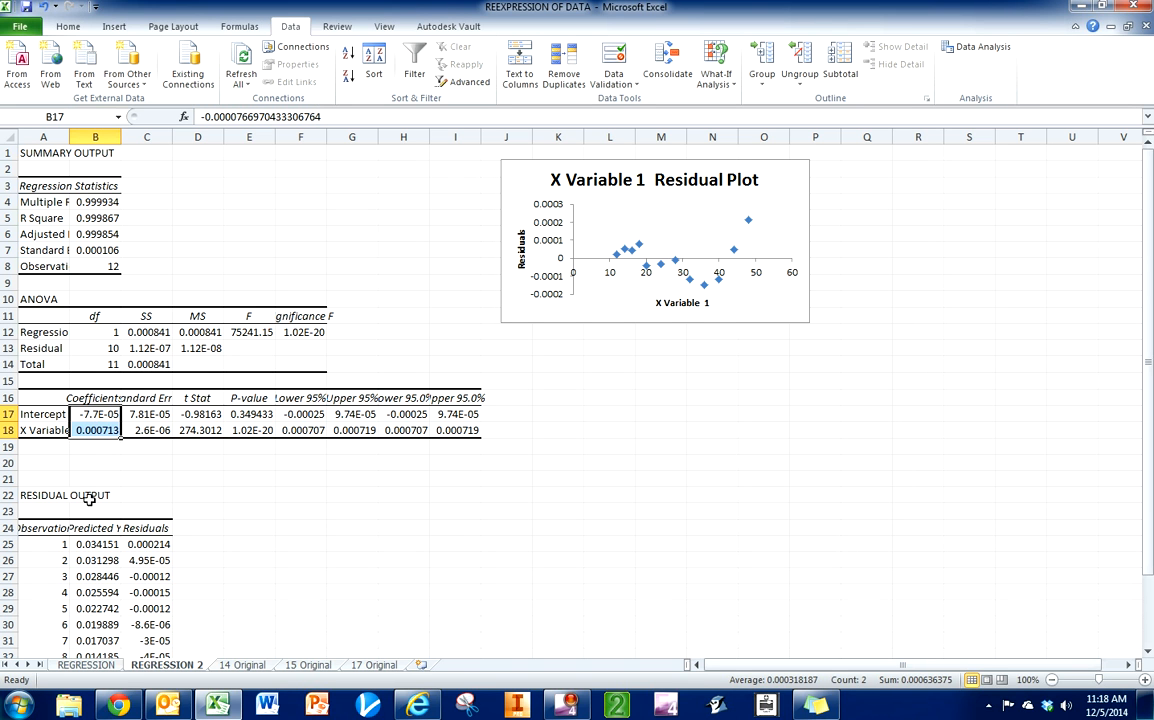
left_click(93, 417)
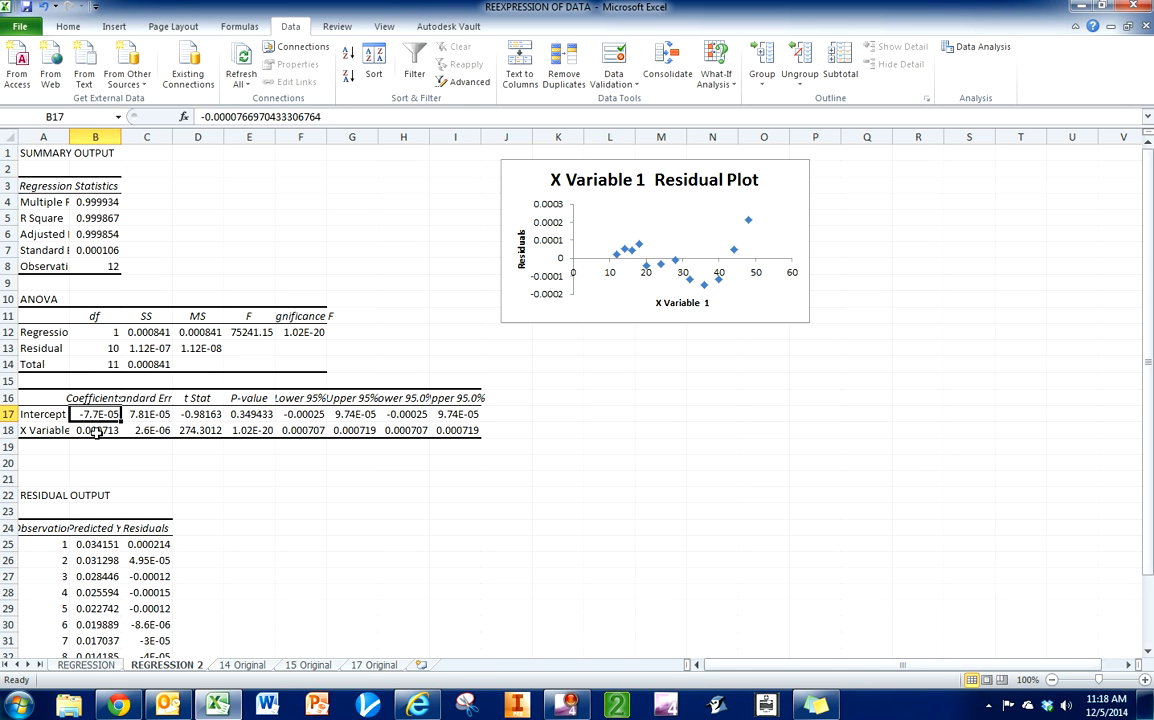
left_click(96, 432)
left_click_drag(101, 418, 97, 432)
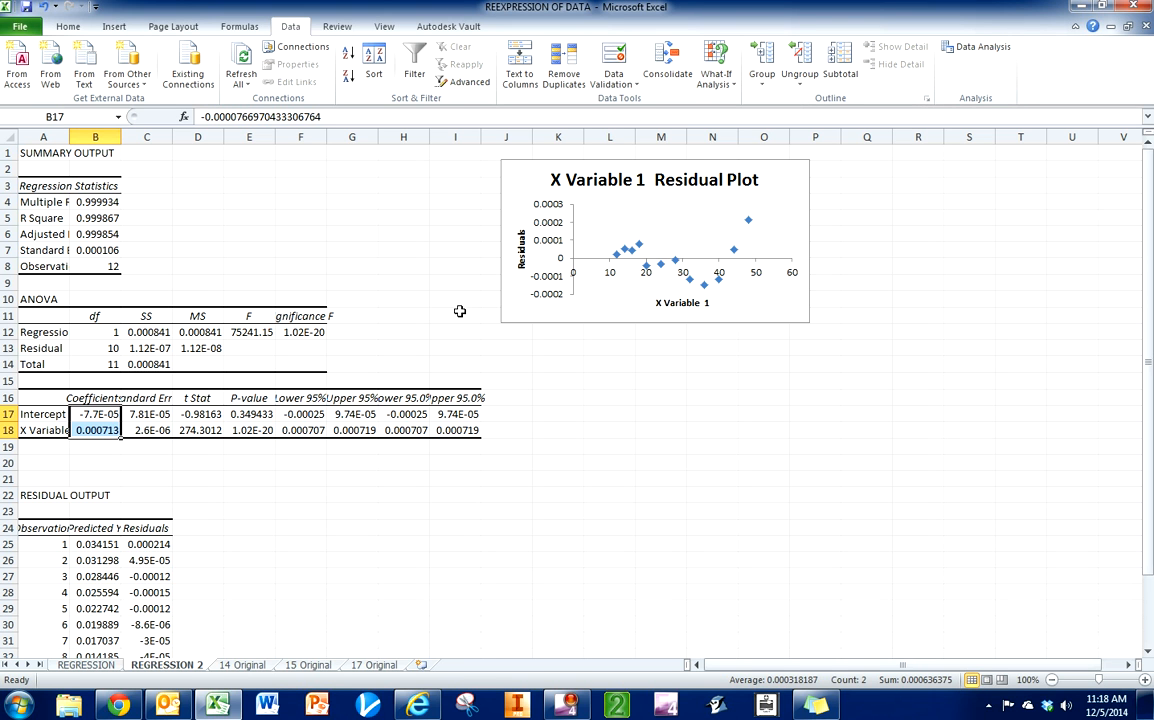
Review the fit statistics, coefficients and residual plot of the 1/pressure regression together.
left_click_drag(95, 202, 95, 218)
left_click_drag(103, 413, 101, 430)
left_click(799, 180)
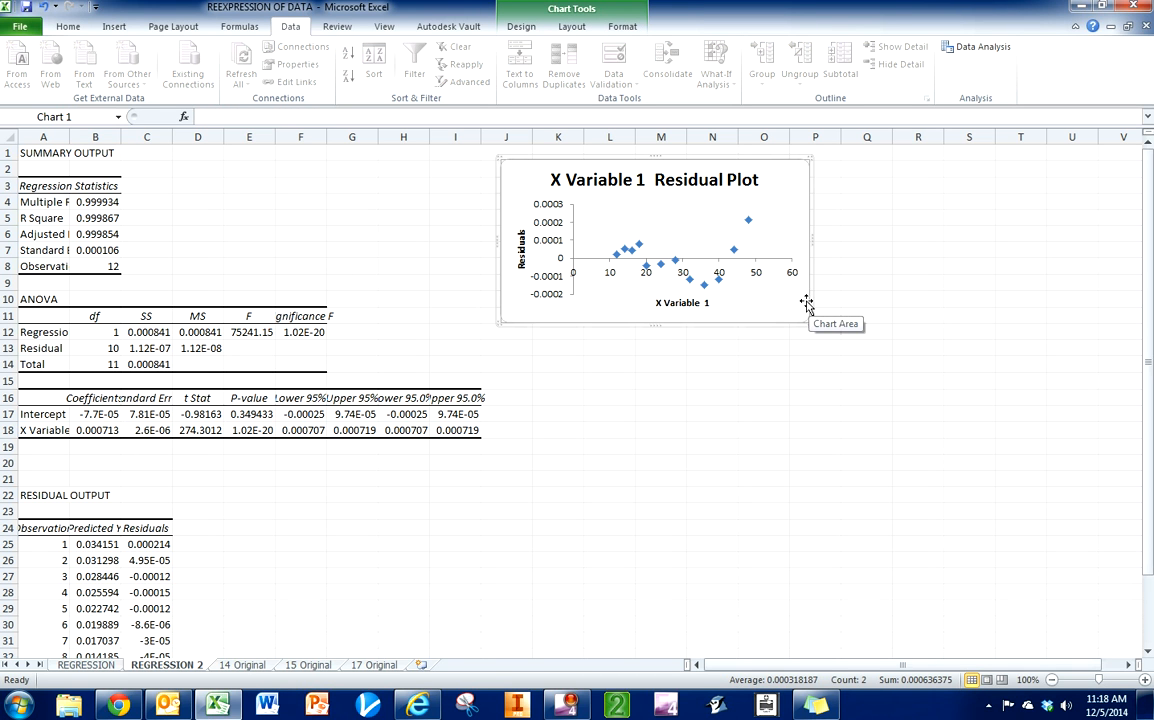